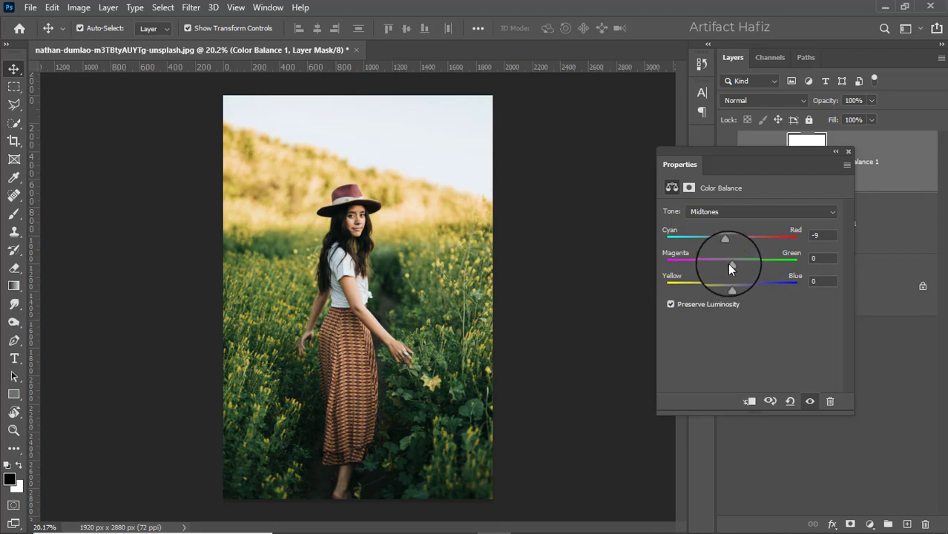
- Set the Color Balance midtones to magenta-green -9 and yellow-blue +23, and the shadows to -2, -6 and +2
drag(730, 264, 748, 290)
click(710, 211)
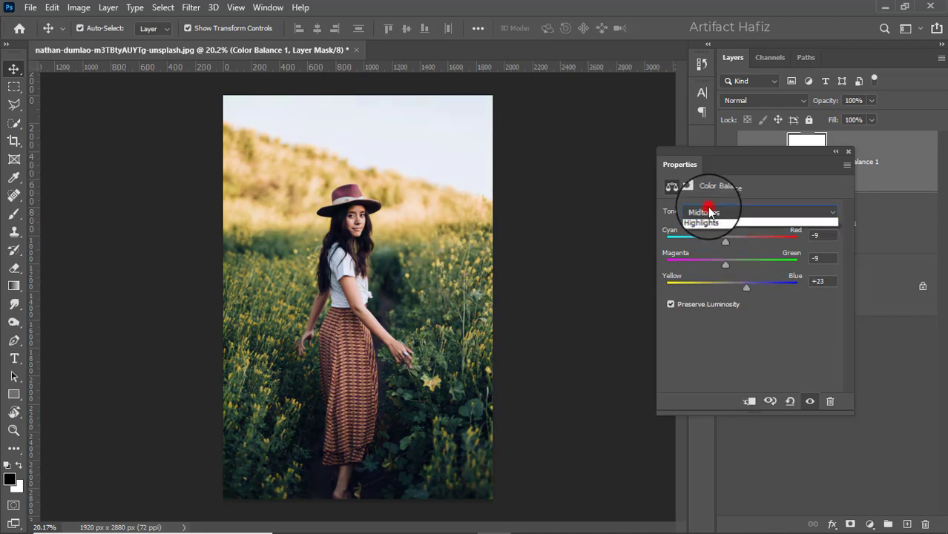
click(707, 224)
drag(713, 244, 731, 267)
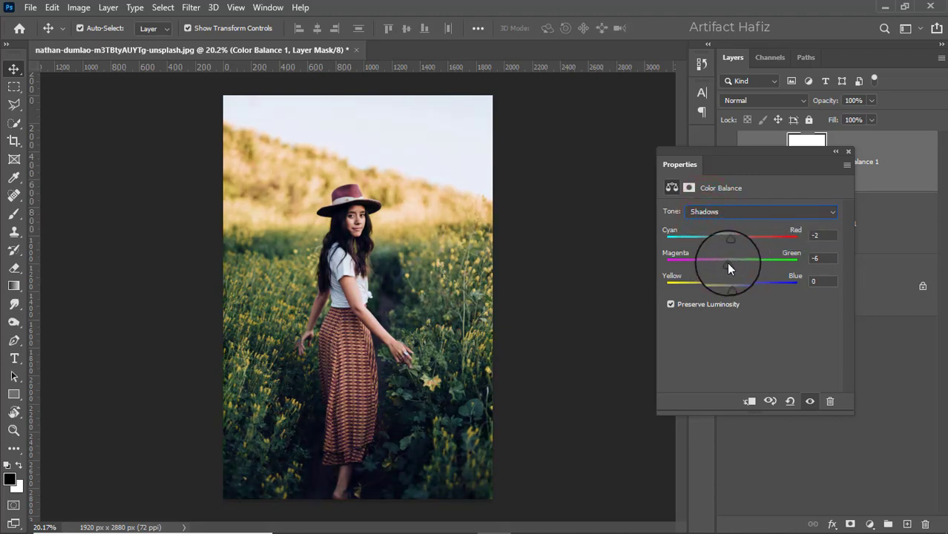
mouse_move(732, 287)
mouse_down()
mouse_move(743, 291)
mouse_move(731, 294)
mouse_up()
- Set the Color Balance highlights to cyan-red -9, magenta-green +17 and yellow-blue +2, and close the adjustment properties
click(731, 213)
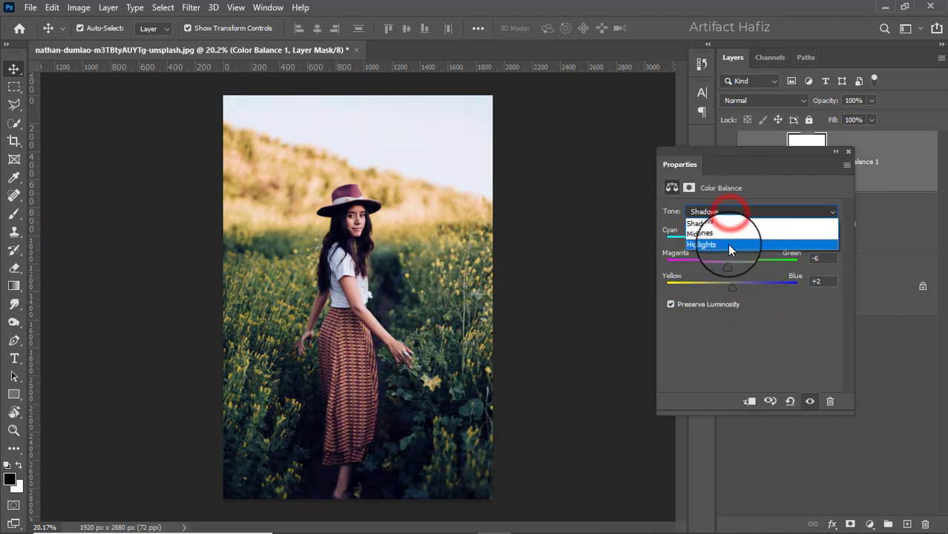
click(728, 244)
drag(732, 241, 731, 293)
click(742, 262)
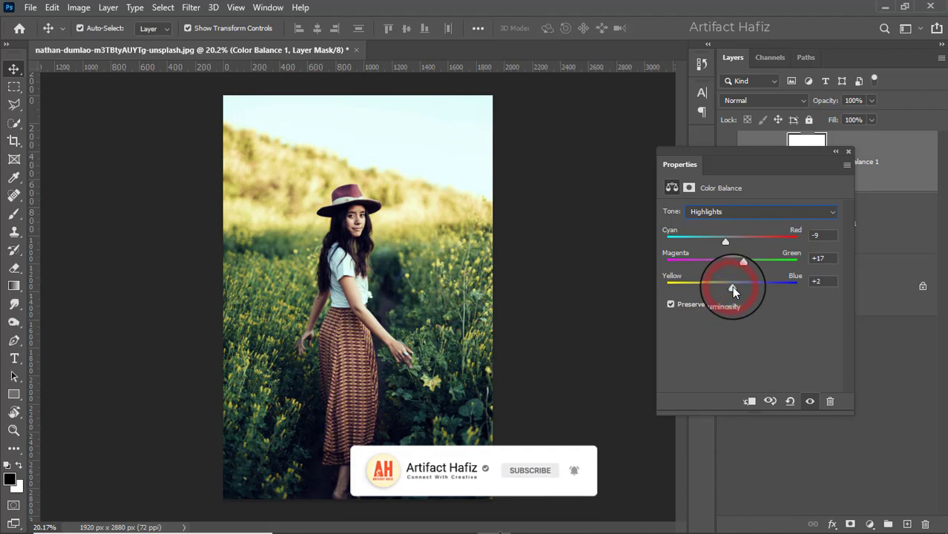
click(849, 157)
- Toggle the Color Balance layer's visibility to compare the photo with and without the adjustment
click(726, 161)
click(727, 161)
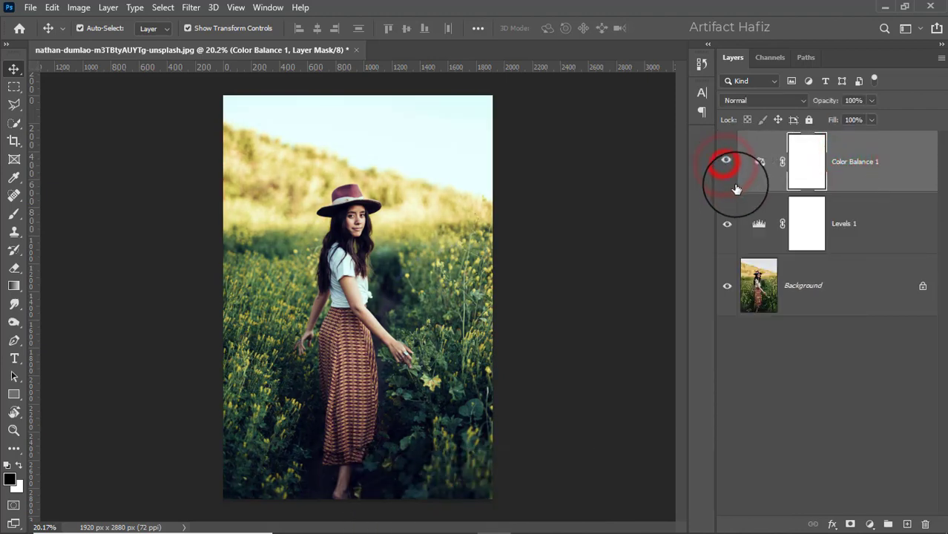
click(727, 161)
click(727, 161)
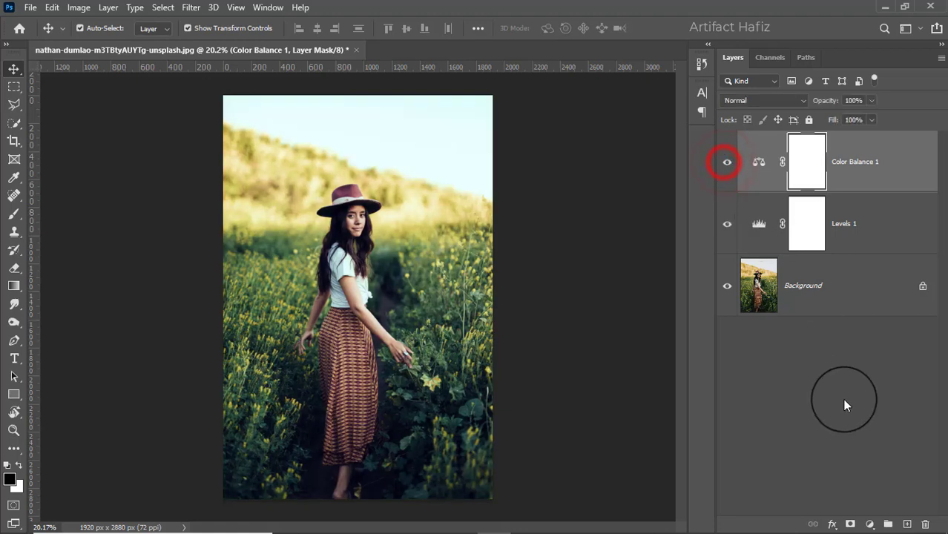
- Add a Curves adjustment layer with a slight S-curve, anchoring the shadows and raising the highlights, and close its properties
click(869, 524)
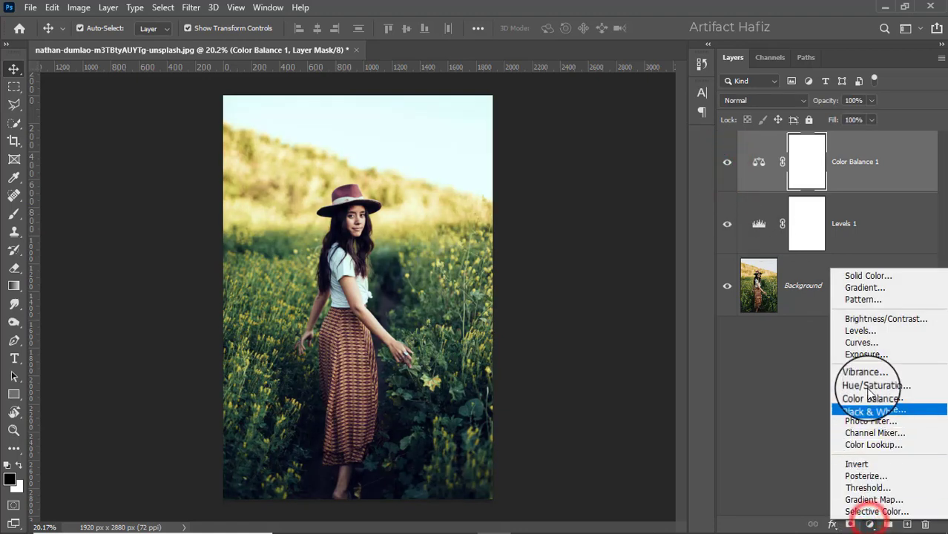
click(857, 344)
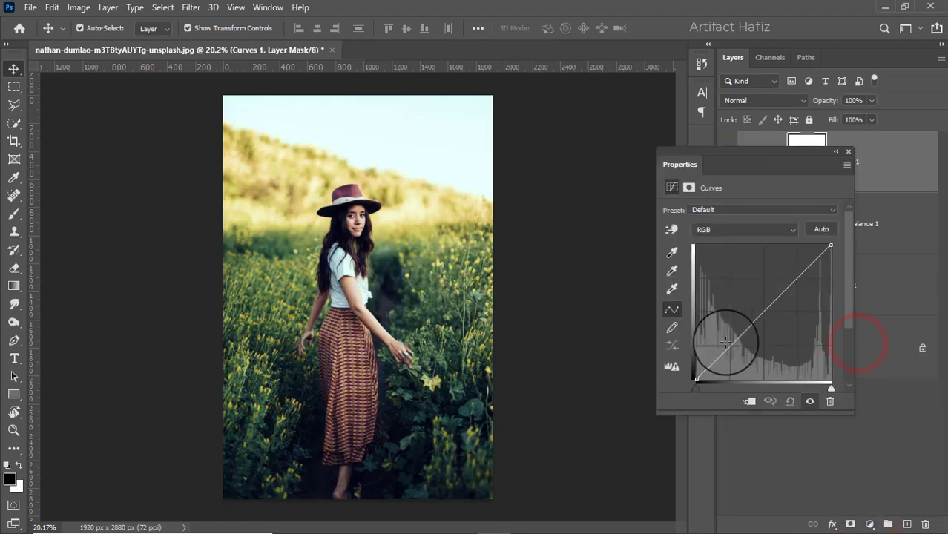
drag(727, 347, 732, 347)
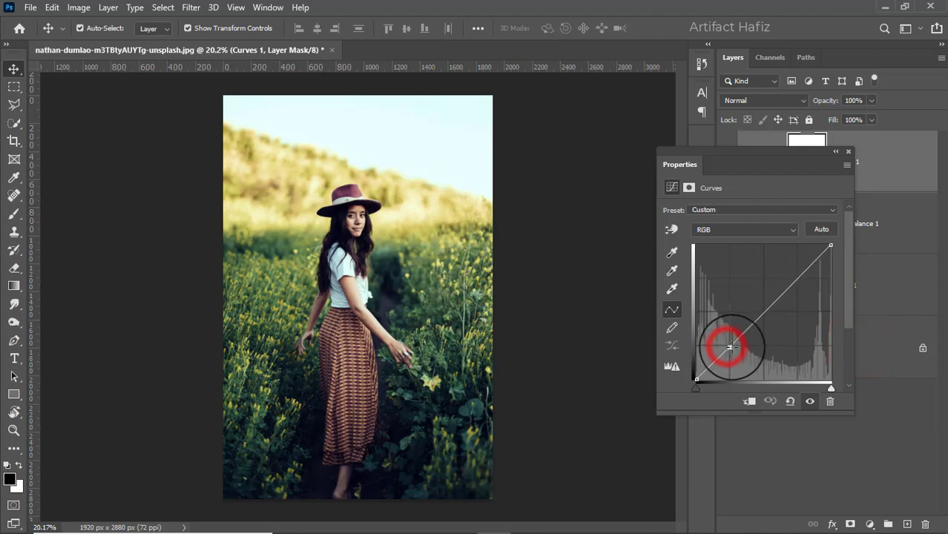
click(796, 276)
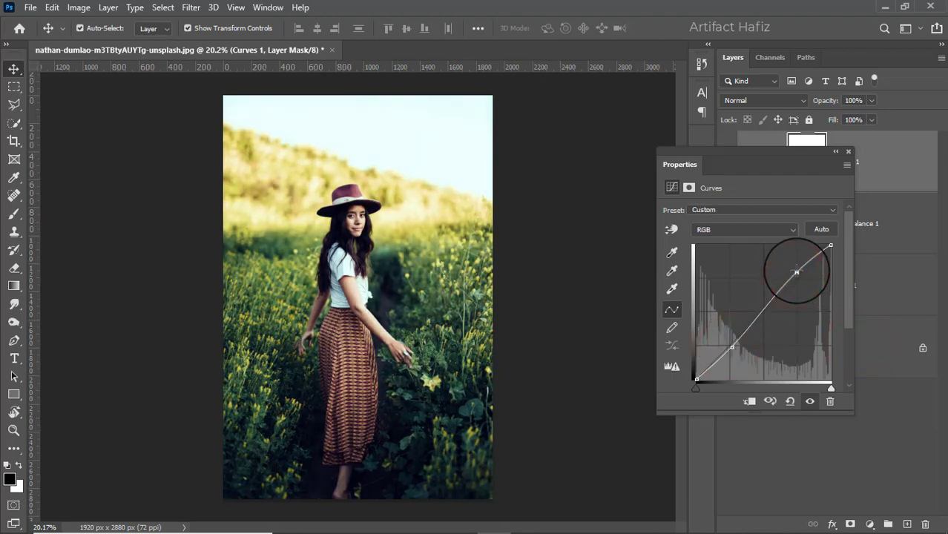
click(846, 154)
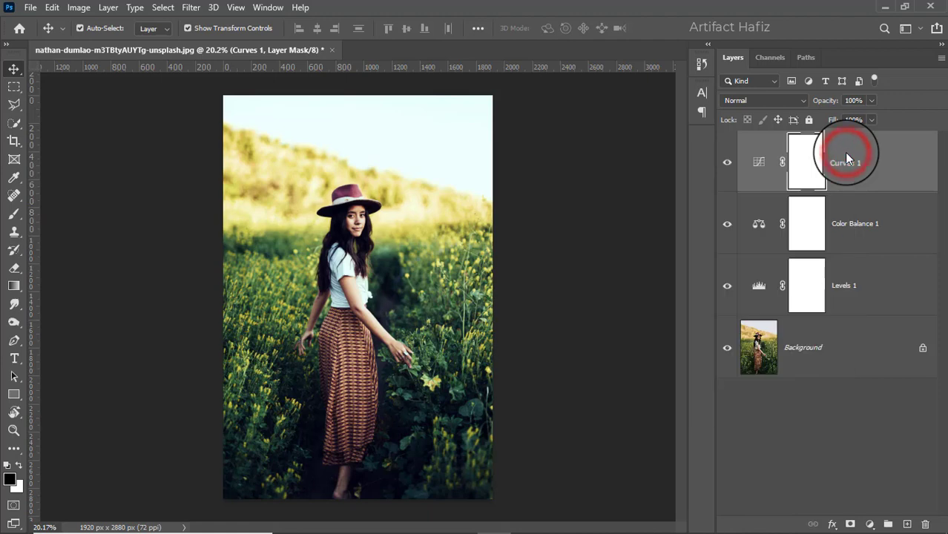
right_click(803, 162)
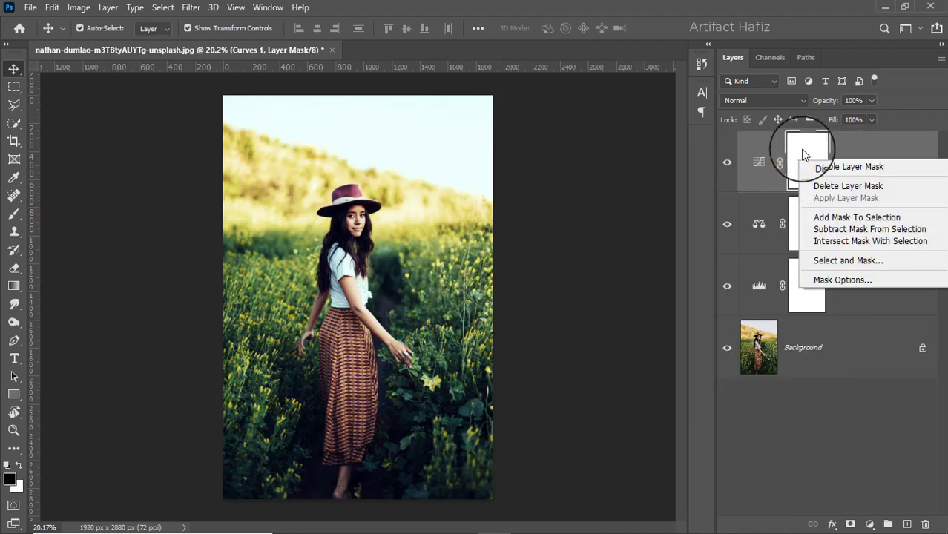
click(808, 168)
click(50, 7)
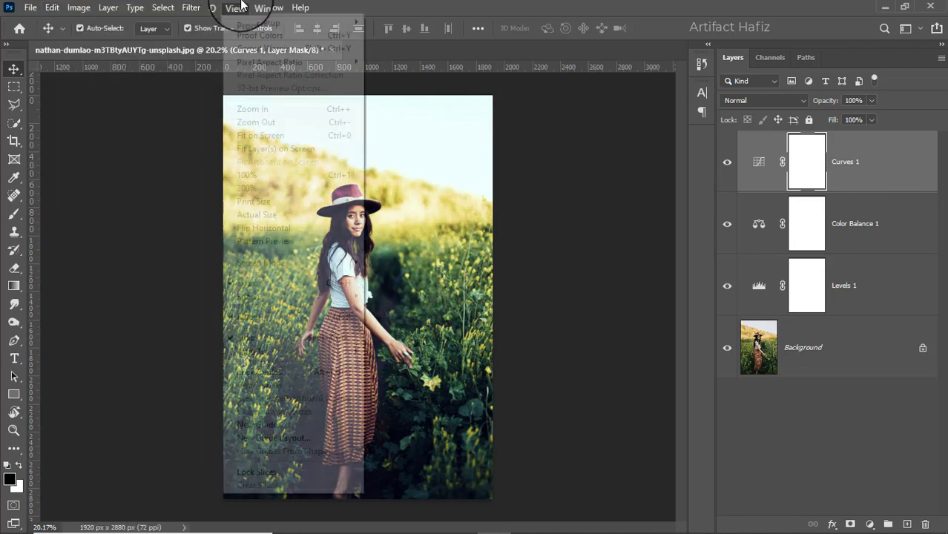
click(76, 8)
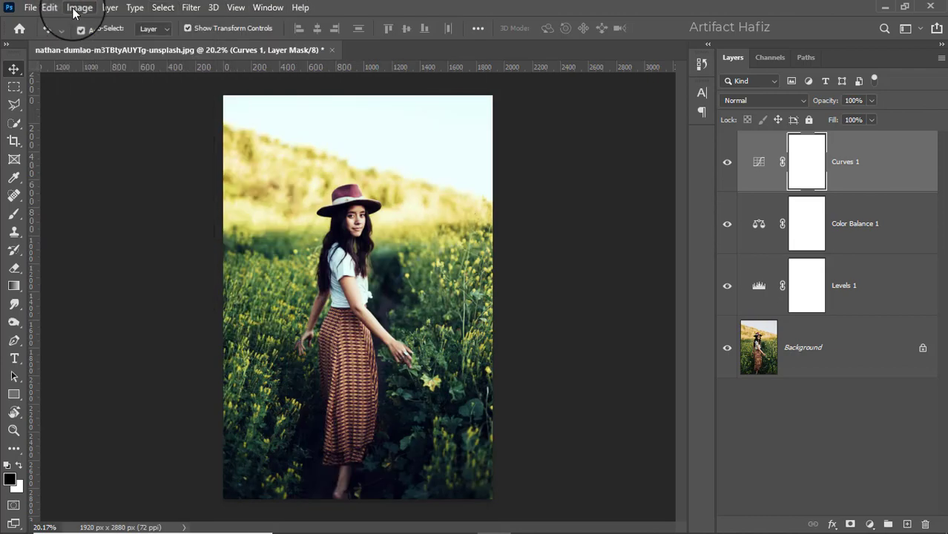
- Invert the Curves layer's mask to black
click(78, 8)
mouse_move(190, 47)
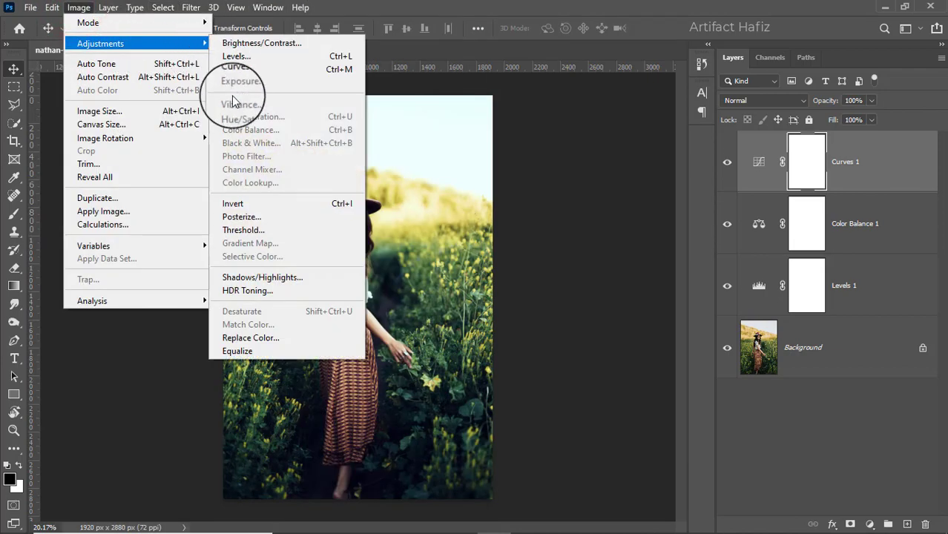
click(234, 204)
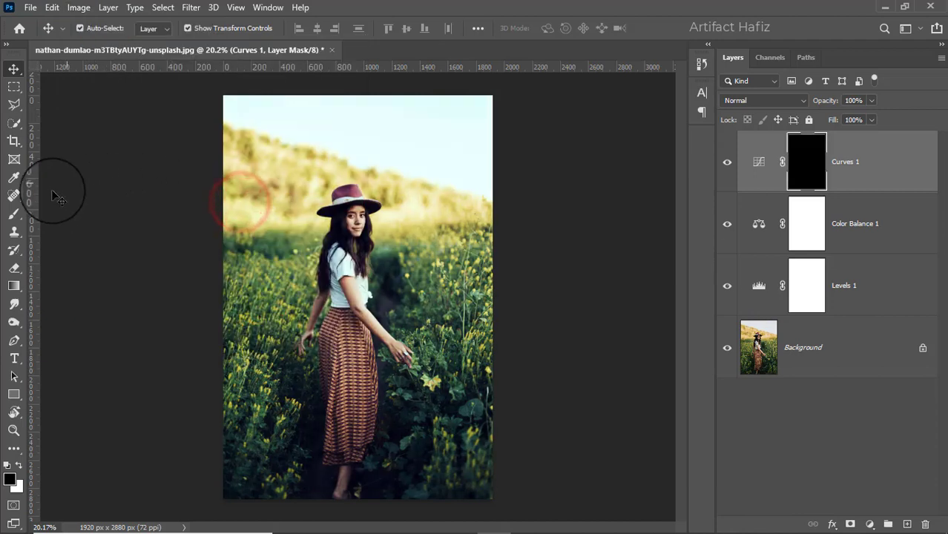
- Set up the Brush tool with the Soft Round brush at 100% opacity and white as the foreground color
click(14, 213)
click(101, 29)
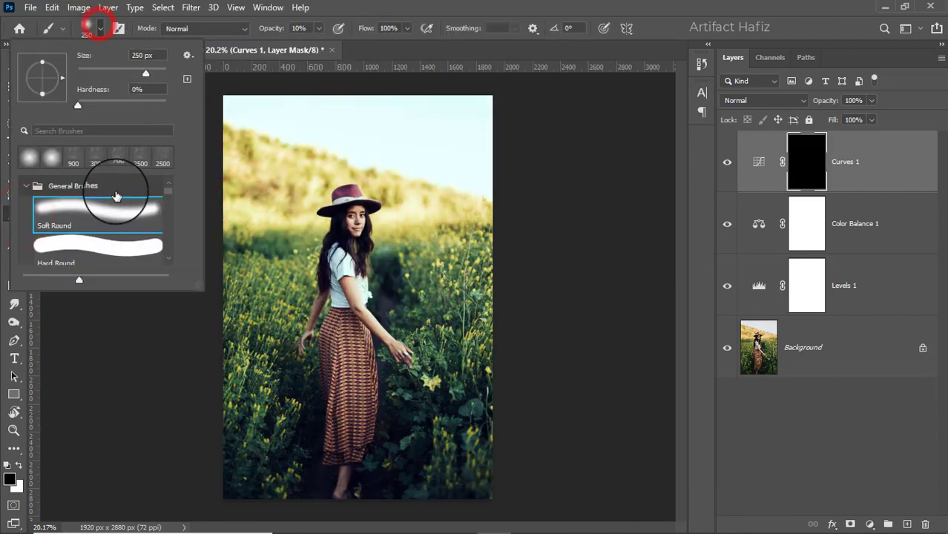
click(110, 201)
click(318, 30)
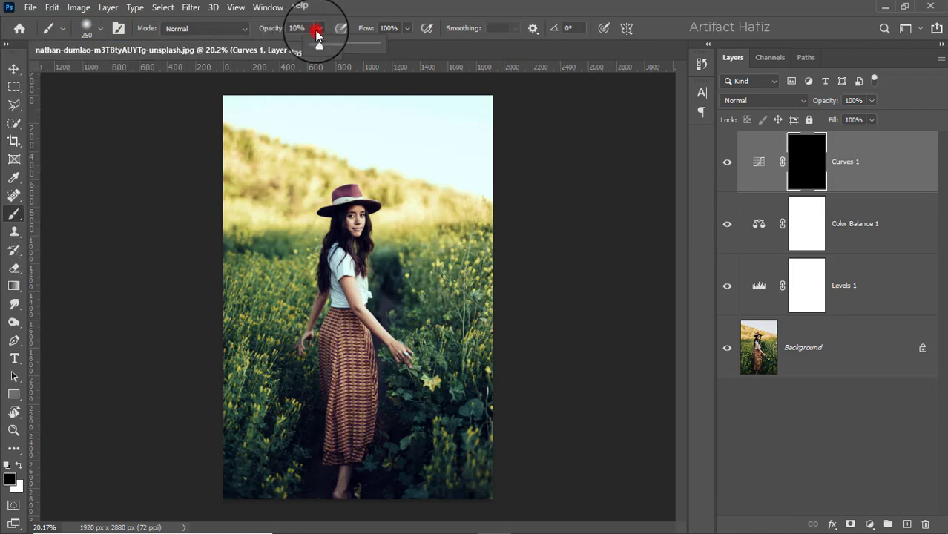
drag(322, 44, 401, 64)
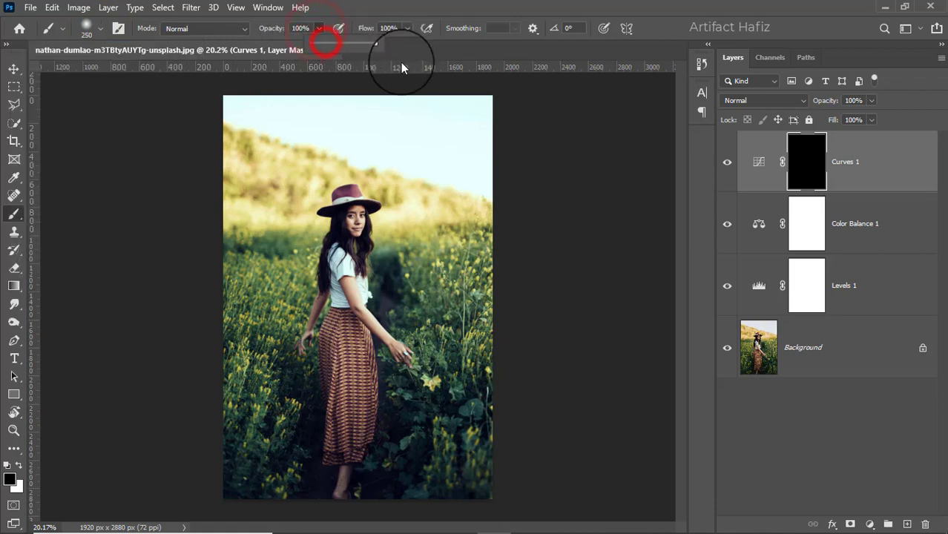
click(17, 465)
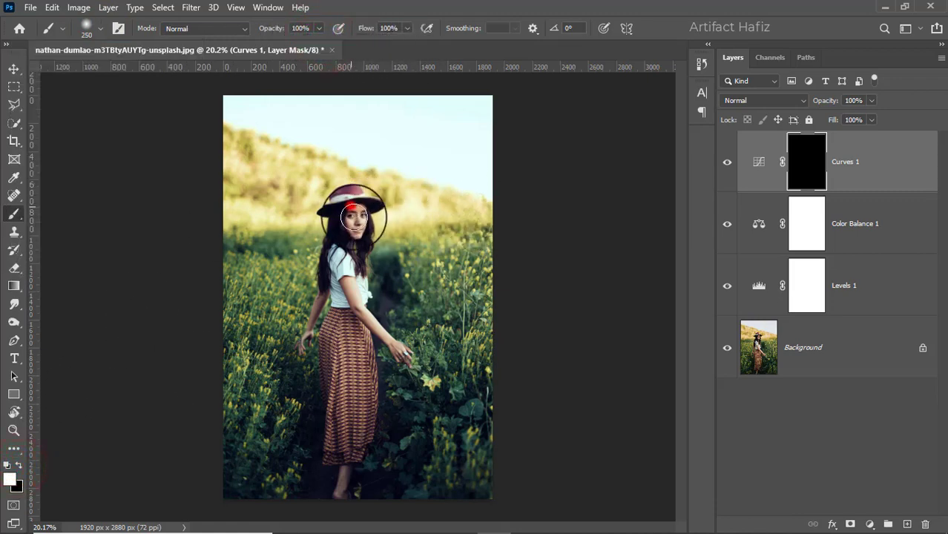
- Paint white on the Curves mask over the woman's face, hat and upper body, and check the effect by toggling the layer
drag(346, 199, 350, 219)
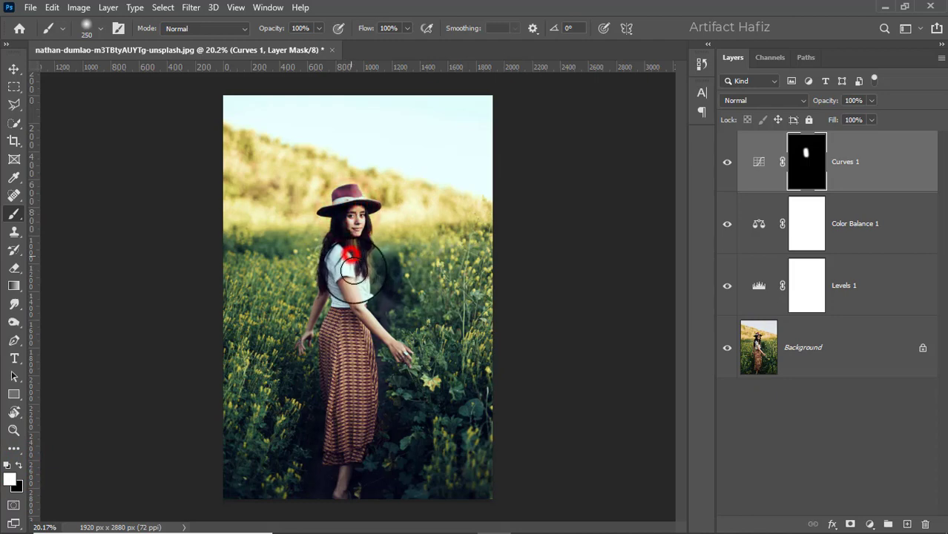
drag(343, 186, 350, 195)
click(727, 161)
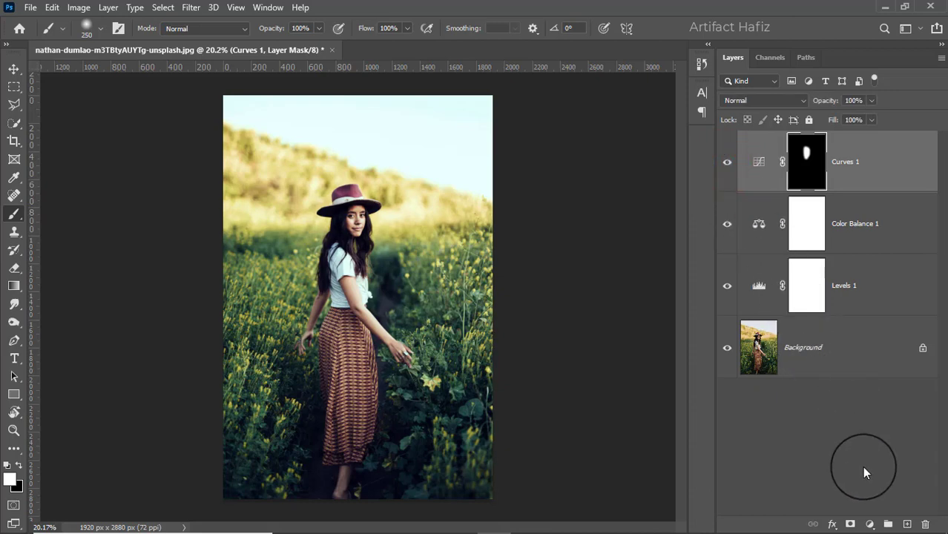
- Add a Color Lookup adjustment layer using the FallColors.look 3D LUT and close its properties
click(870, 524)
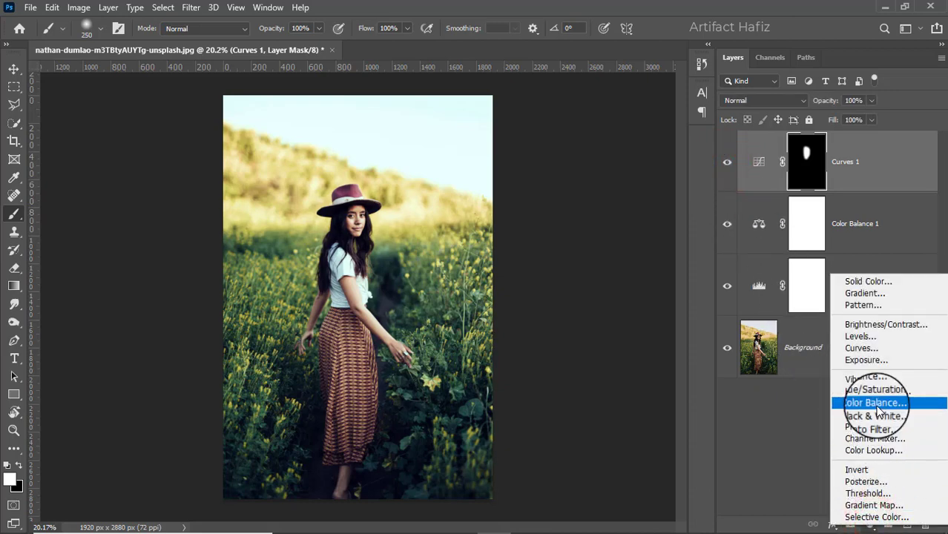
click(882, 447)
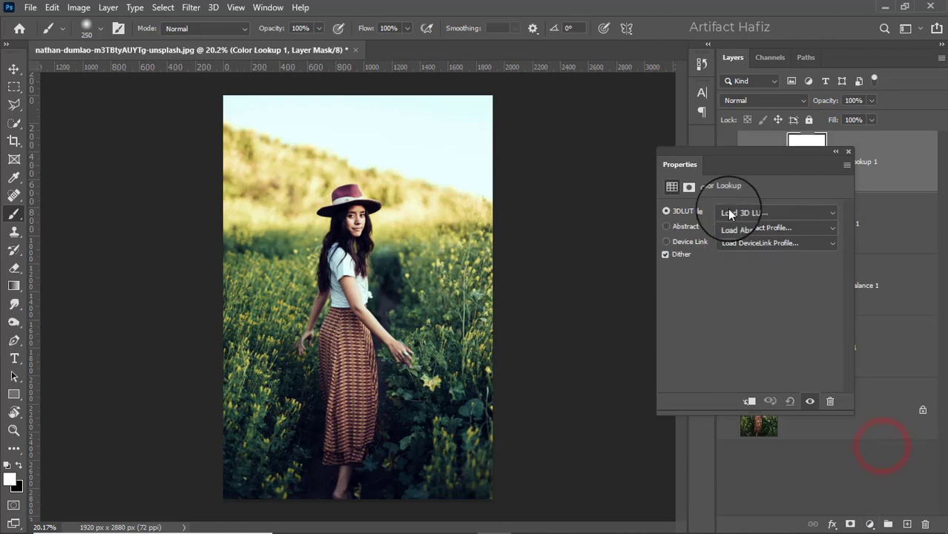
click(731, 210)
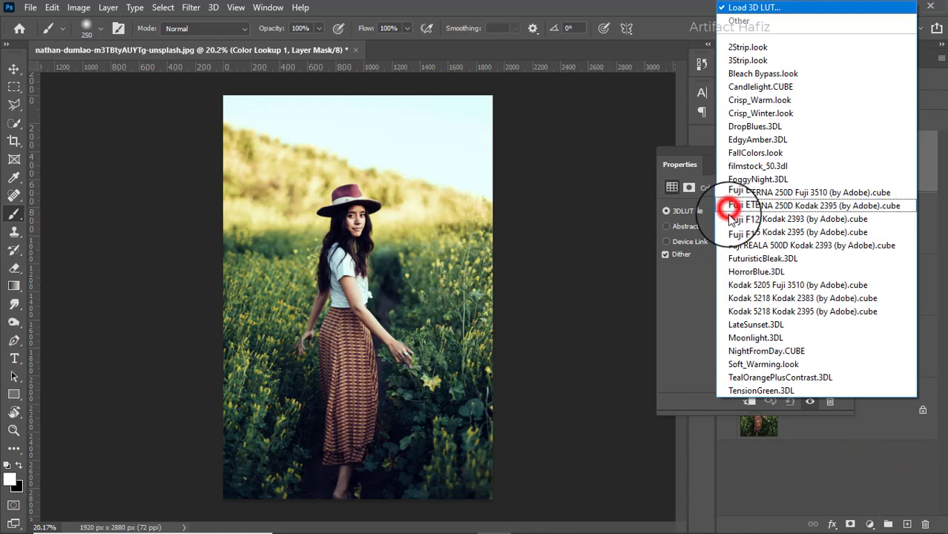
click(747, 152)
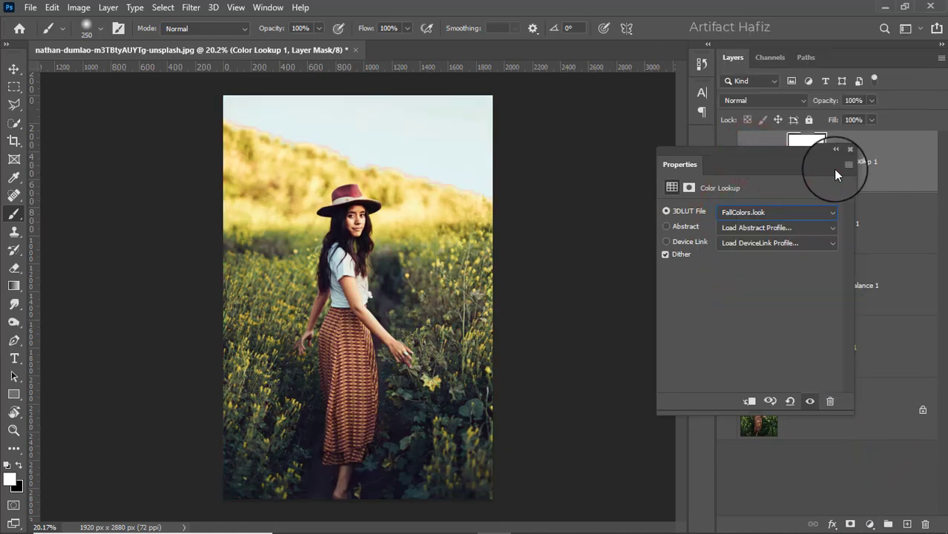
click(849, 150)
- Compare the photo with the Color Lookup layer hidden and shown, and reduce the layer's opacity to 76%
click(726, 162)
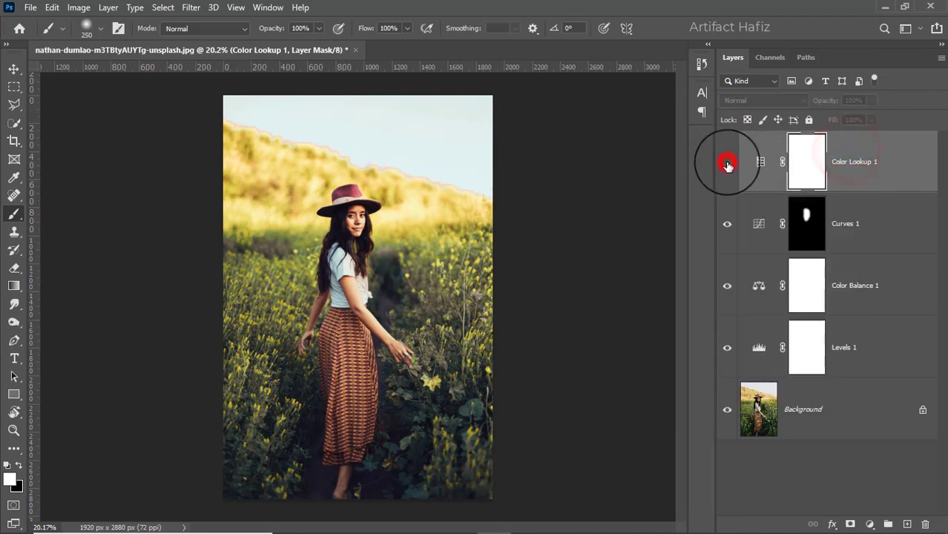
click(728, 163)
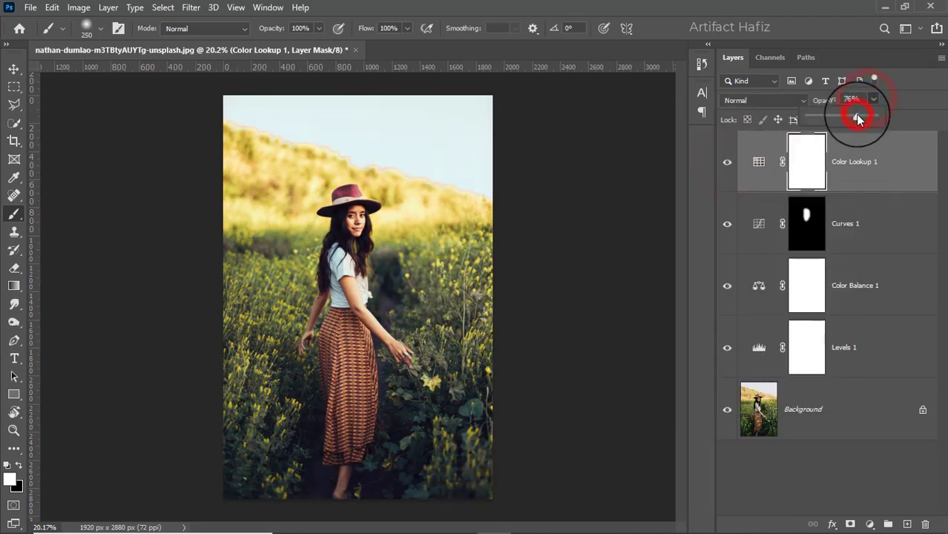
- Stamp all visible layers into a new layer above Color Lookup and convert it for smart filters
click(868, 160)
key(ctrl+alt+shift+e)
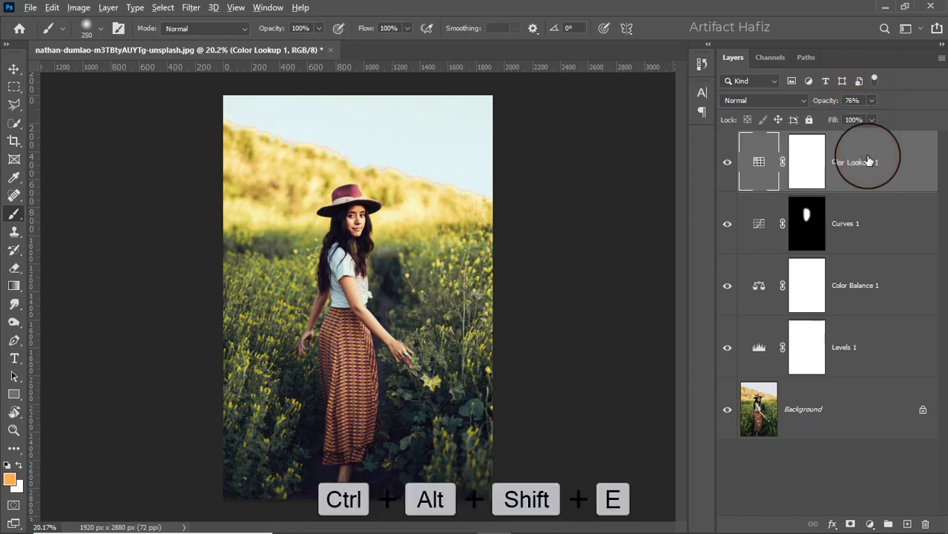
click(197, 12)
click(209, 42)
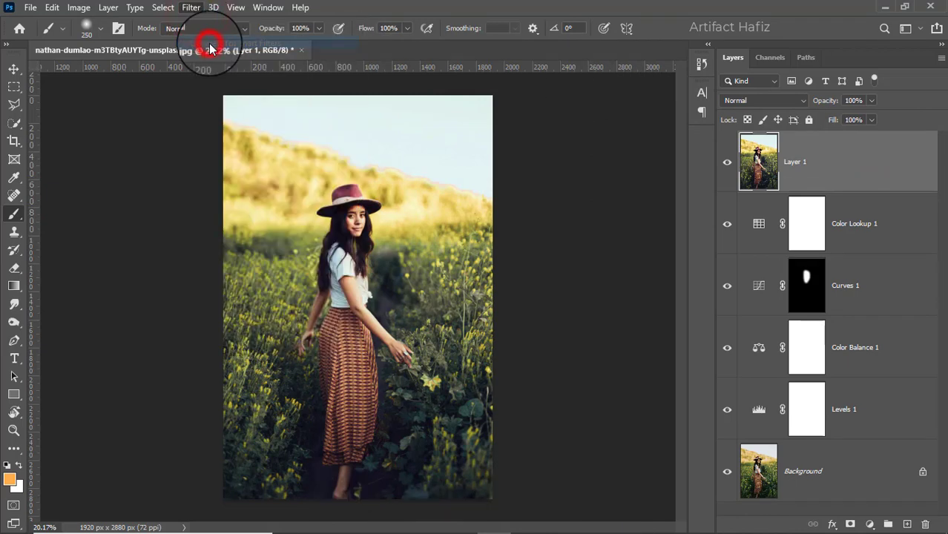
- Open the Camera Raw filter on the stamped layer and set Temperature -3, Tint +3, Exposure +0.25 and Highlights -61
click(193, 9)
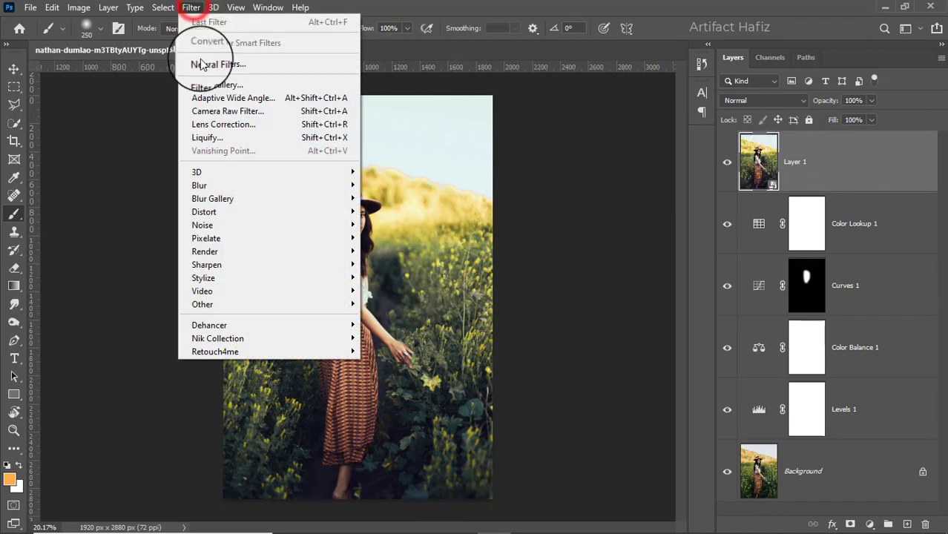
click(202, 110)
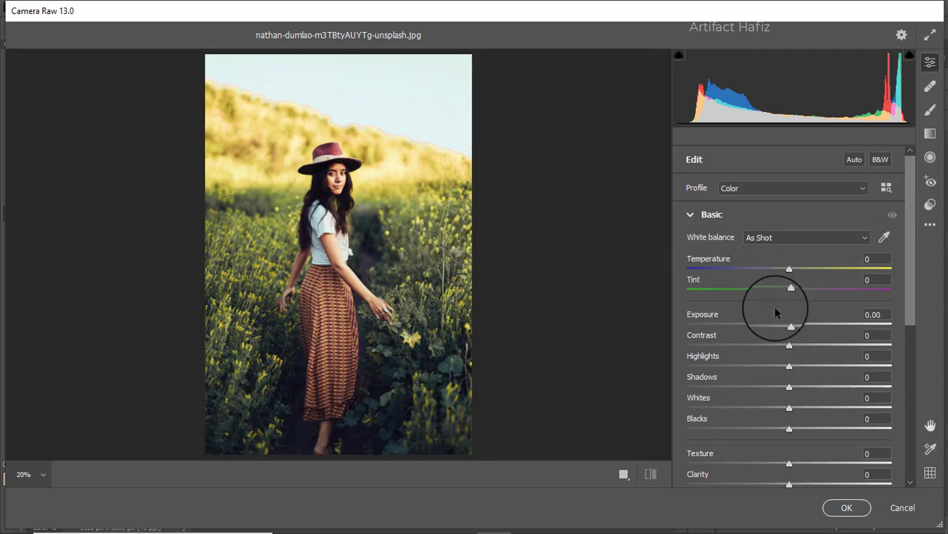
mouse_move(790, 270)
mouse_down()
mouse_move(780, 296)
mouse_move(802, 296)
mouse_move(779, 303)
mouse_move(792, 307)
mouse_move(790, 324)
mouse_move(811, 328)
mouse_move(742, 367)
mouse_move(675, 374)
mouse_move(728, 380)
mouse_up()
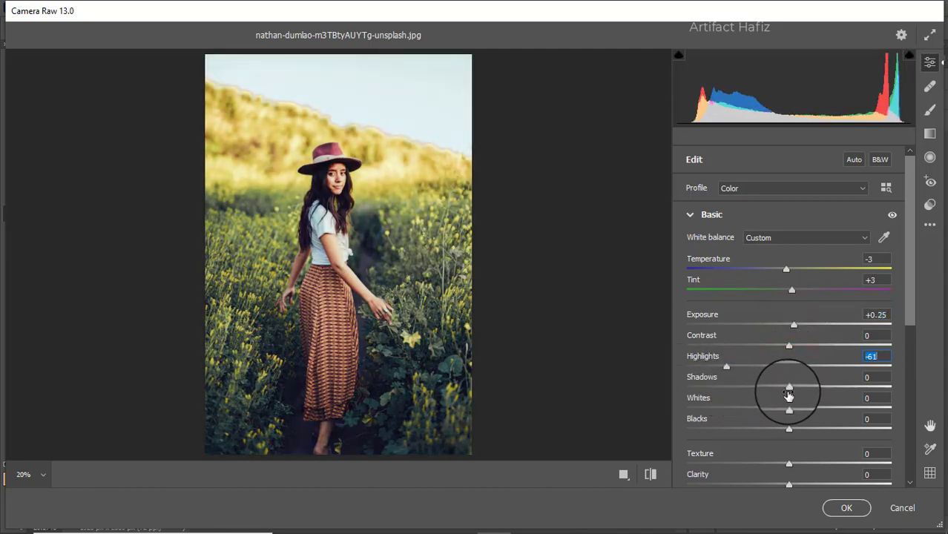
- Set Shadows to +12, Whites to +6 and Blacks to +6 in the Camera Raw basic adjustments
click(788, 387)
mouse_move(798, 390)
mouse_down()
mouse_move(812, 410)
mouse_move(794, 406)
mouse_move(847, 424)
mouse_move(795, 432)
mouse_up()
click(790, 429)
- Set Texture to +3, Clarity to +1, Dehaze to +5 and Vibrance to +14 in Camera Raw
scroll(804, 401, down, 3)
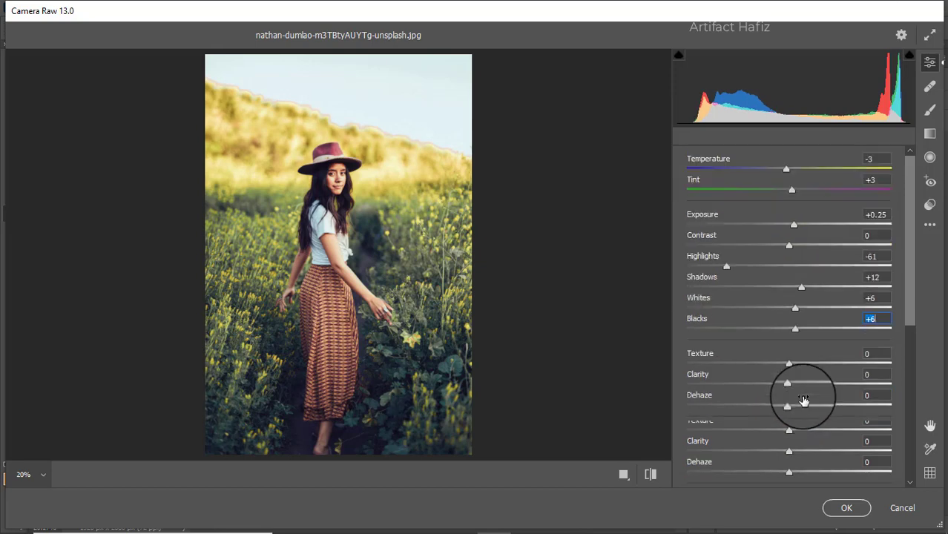
mouse_move(789, 363)
mouse_down()
mouse_move(772, 373)
mouse_move(807, 364)
mouse_move(787, 365)
mouse_move(791, 408)
mouse_up()
mouse_move(791, 441)
mouse_down()
mouse_move(818, 441)
mouse_move(790, 442)
mouse_move(802, 443)
mouse_up()
scroll(792, 407, down, 2)
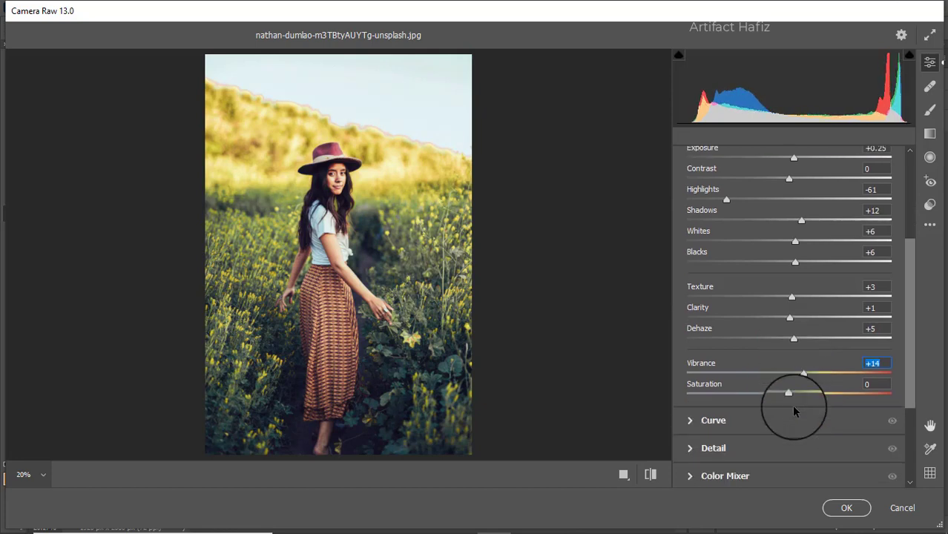
- Lower Saturation slightly in Camera Raw, and add a shadow point and a highlight point at input 189, output 196 to the point curve
drag(789, 394, 774, 400)
click(734, 420)
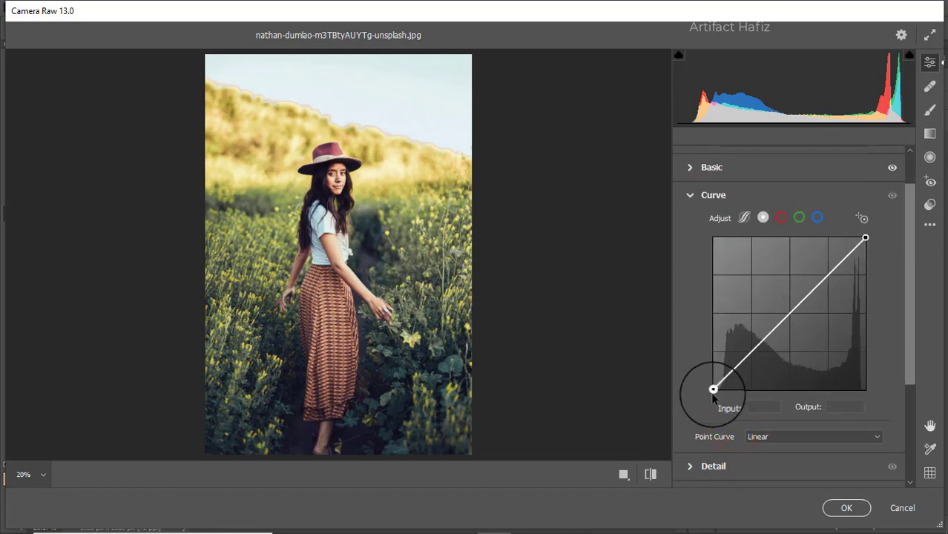
drag(713, 388, 711, 389)
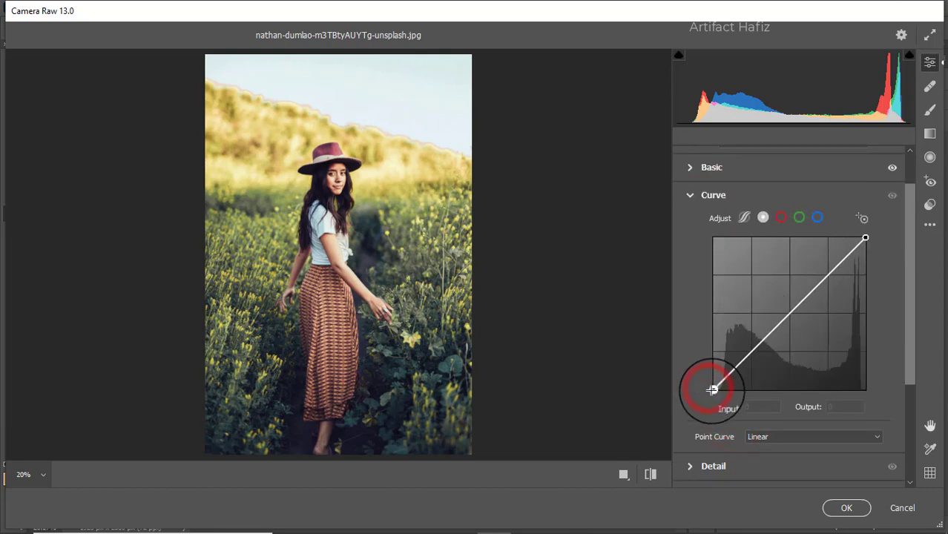
click(750, 353)
click(827, 274)
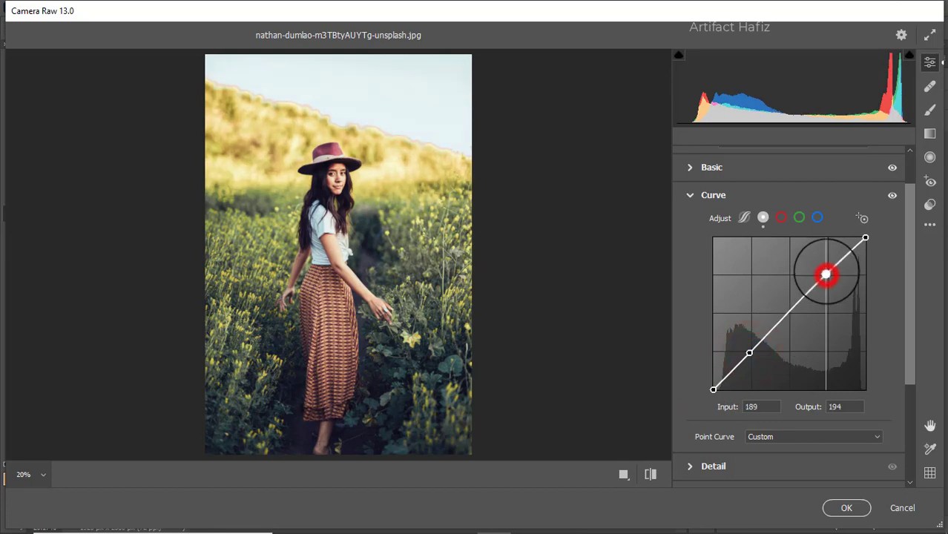
- Set the Detail adjustments to Sharpening 12, Noise Reduction 8 and Color Noise Reduction 20
click(738, 464)
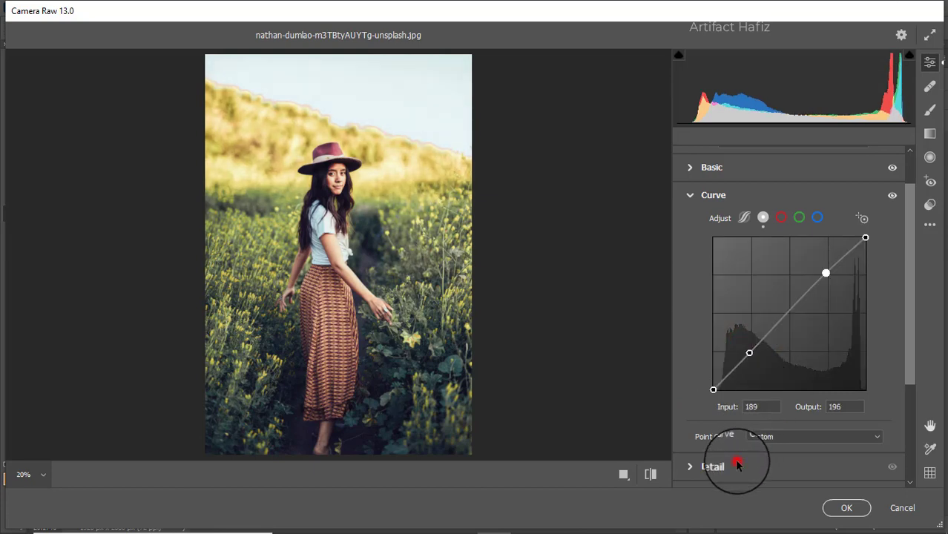
drag(688, 304, 693, 334)
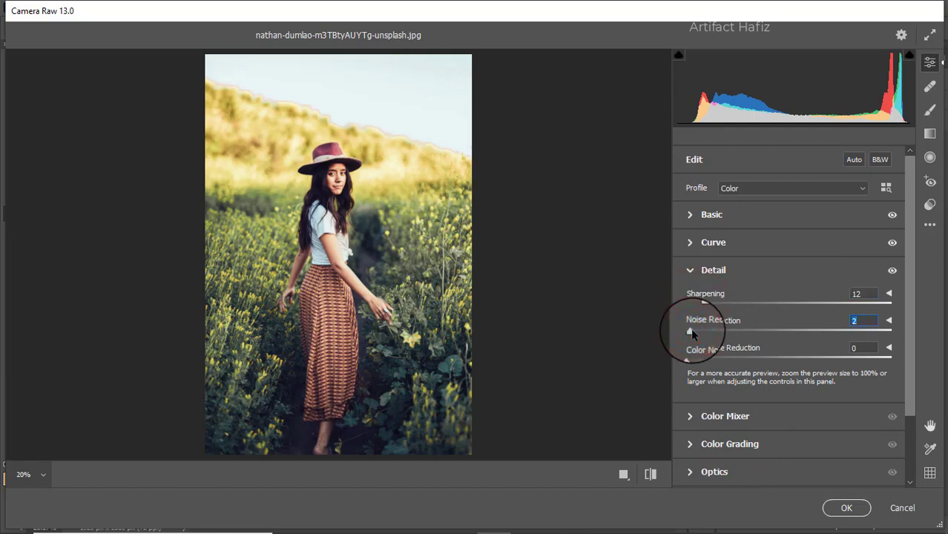
drag(692, 333, 729, 366)
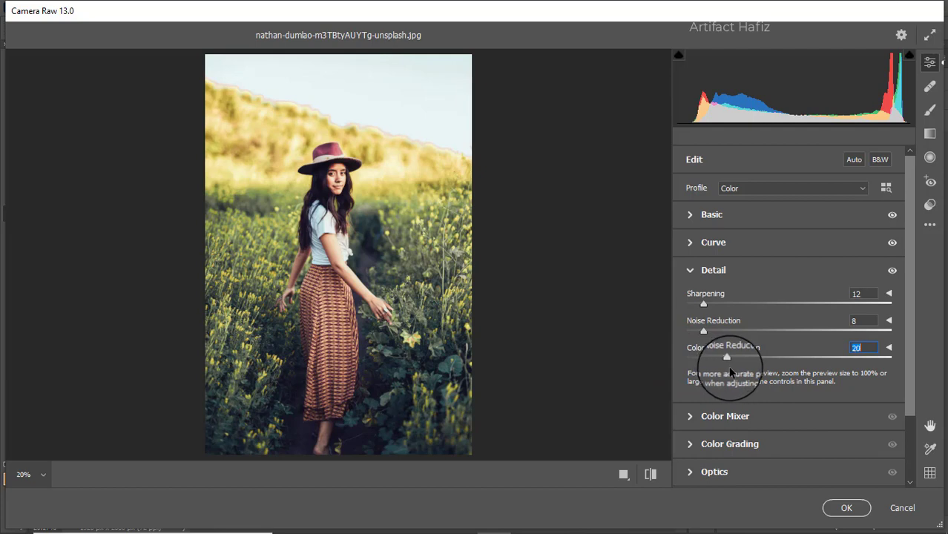
- In the Color Mixer, set Saturation of Reds +34, Oranges +5, Yellows +6, Greens -22, Aquas +9 and Blues +15
click(704, 418)
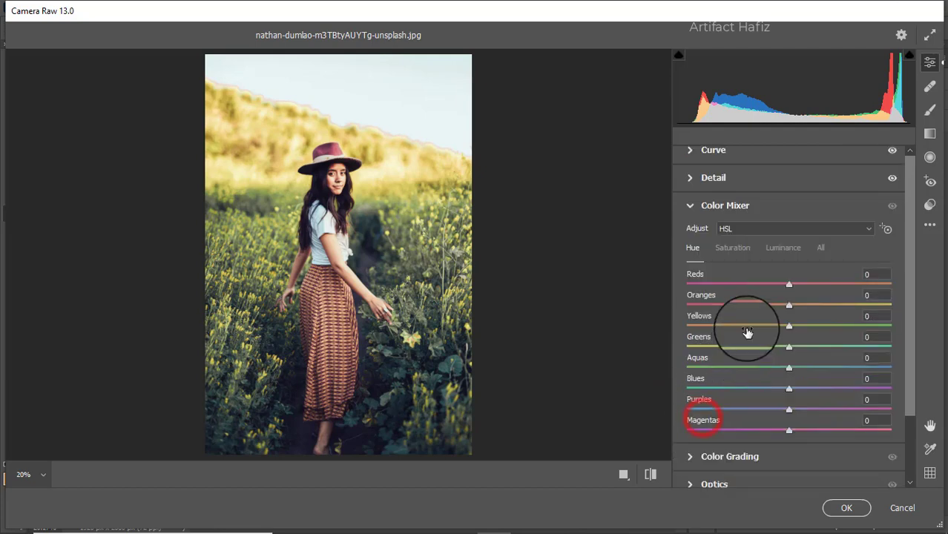
click(741, 255)
drag(846, 288, 806, 392)
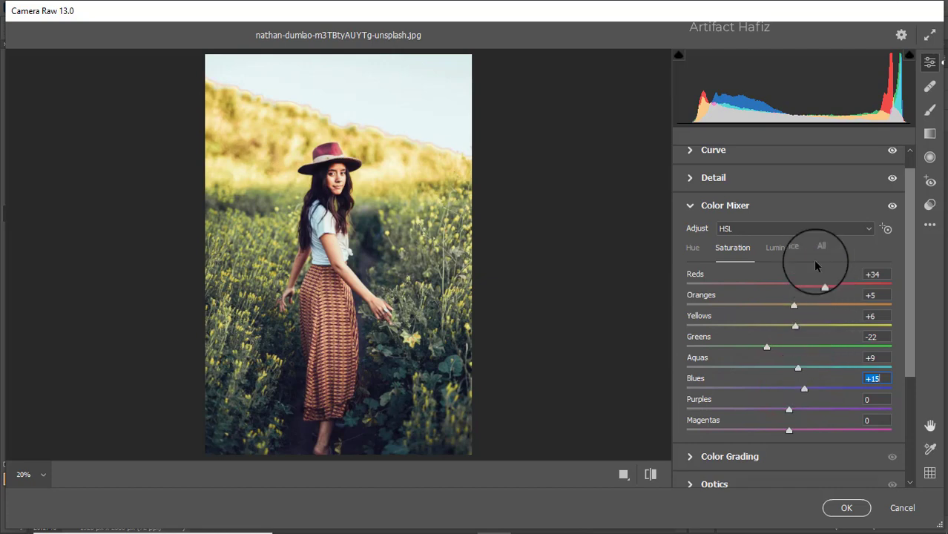
- Set the Color Mixer Luminance of Reds +6, Oranges +29, Yellows -5, Greens -18, Aquas -41 and Blues -29
click(782, 249)
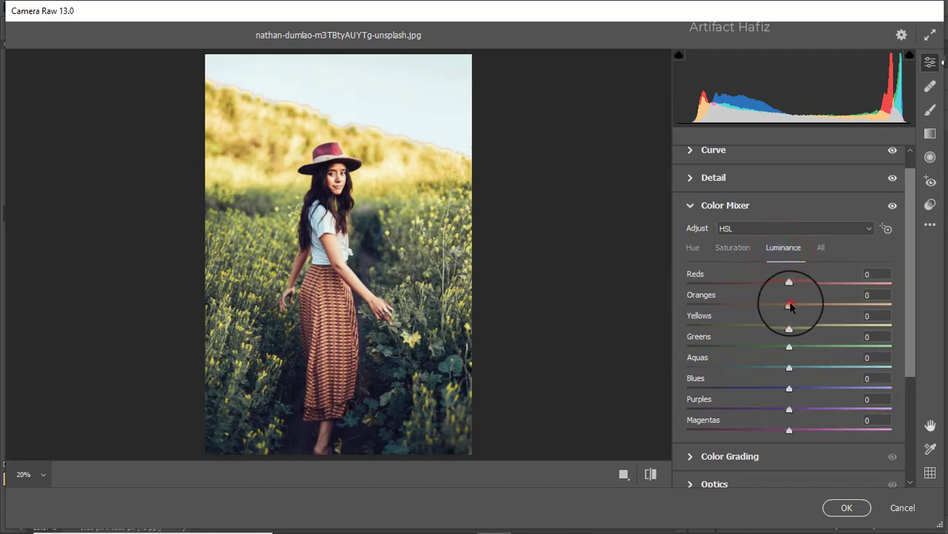
drag(789, 305, 781, 337)
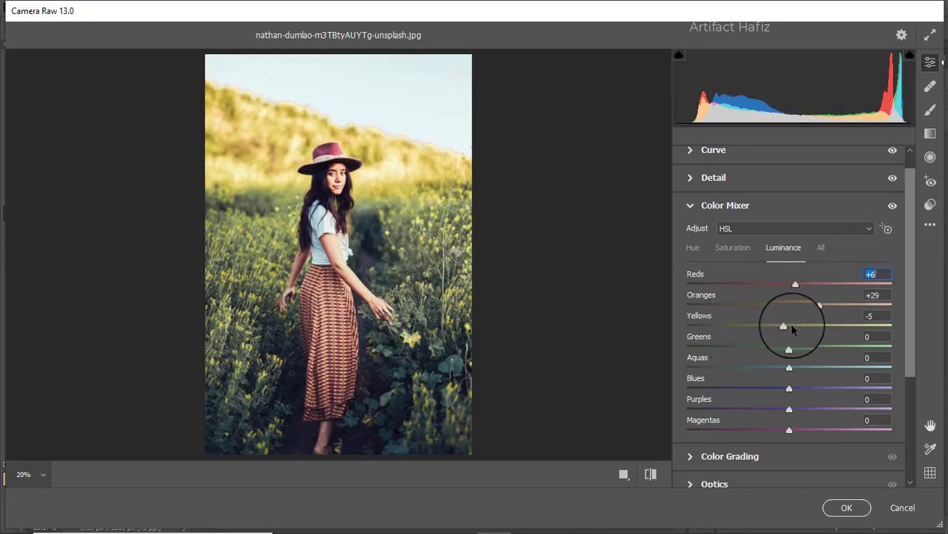
drag(789, 347, 759, 388)
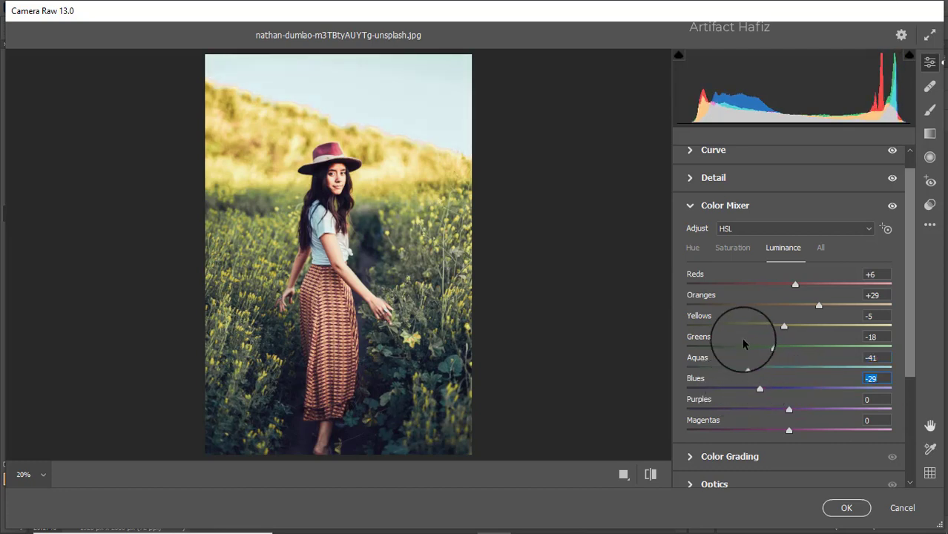
- Set the Color Mixer Hue of Aquas to -57, Blues to -100, Greens to +14 and Yellows to +7
click(689, 249)
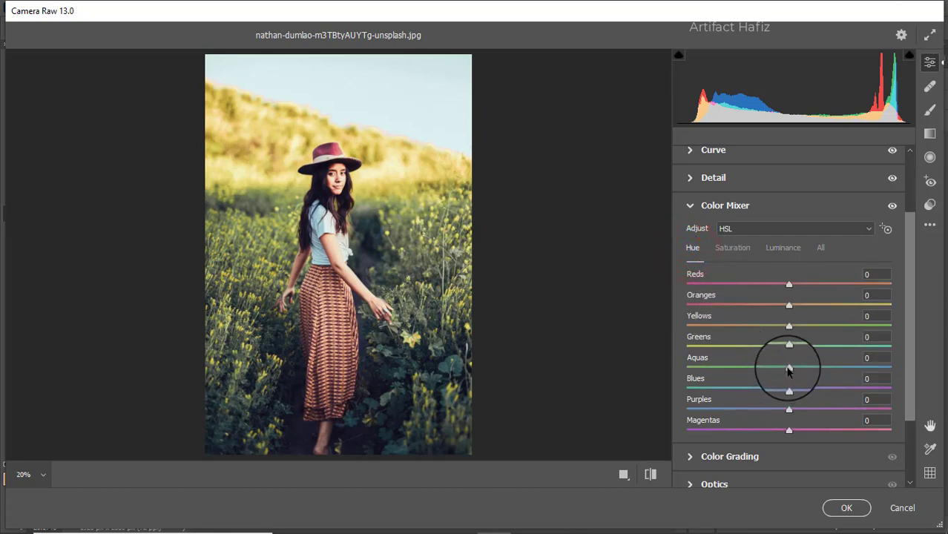
drag(789, 369, 727, 373)
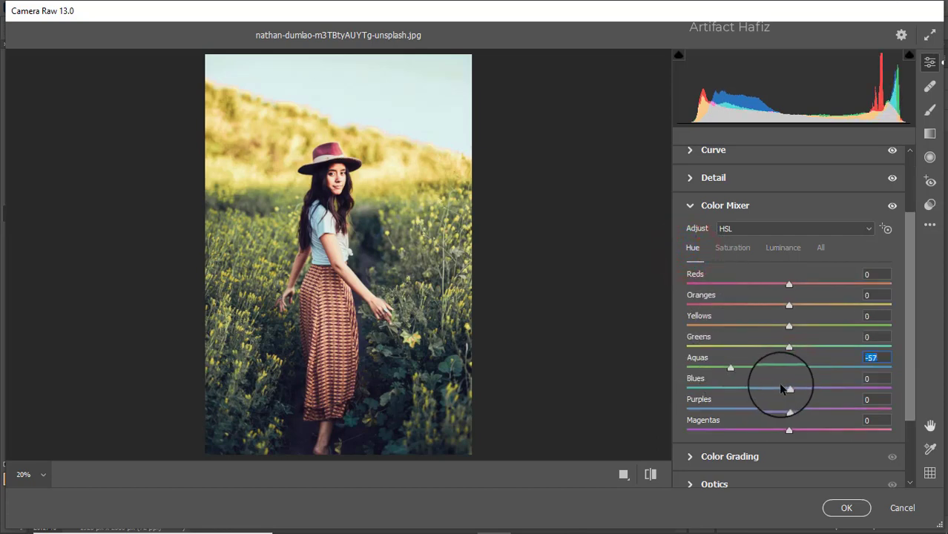
drag(787, 388, 687, 391)
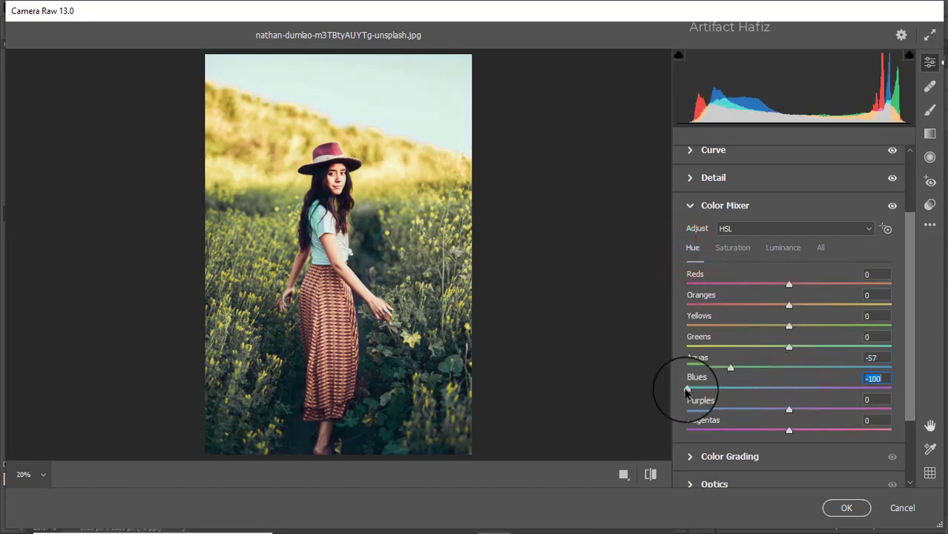
drag(789, 347, 852, 332)
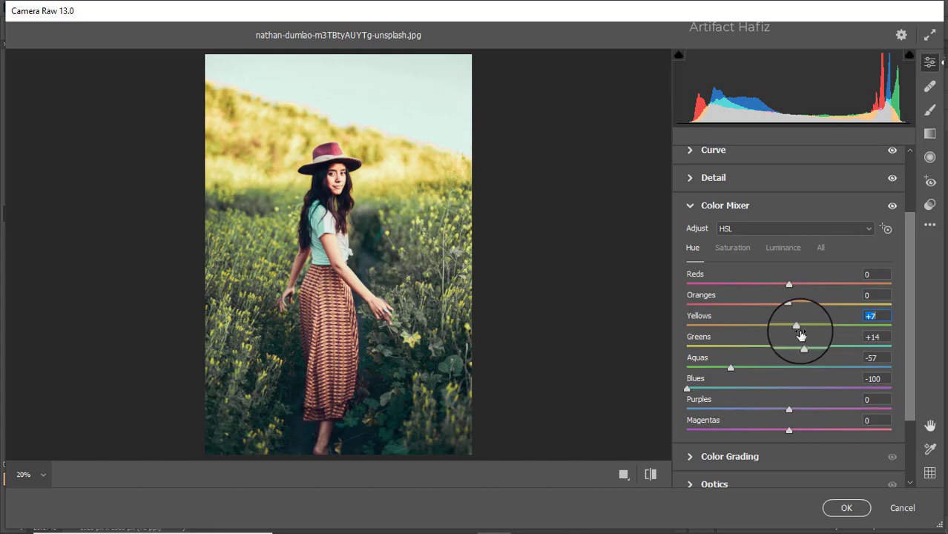
- Color grade the shadows toward blue, the highlights toward green and the midtones to orange at hue 19, saturation 11
click(742, 453)
click(739, 373)
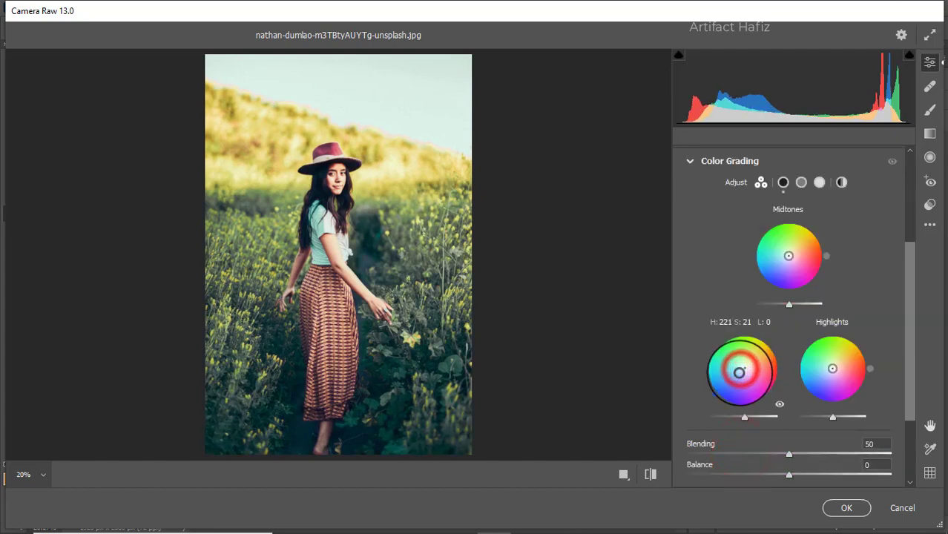
drag(740, 373, 663, 432)
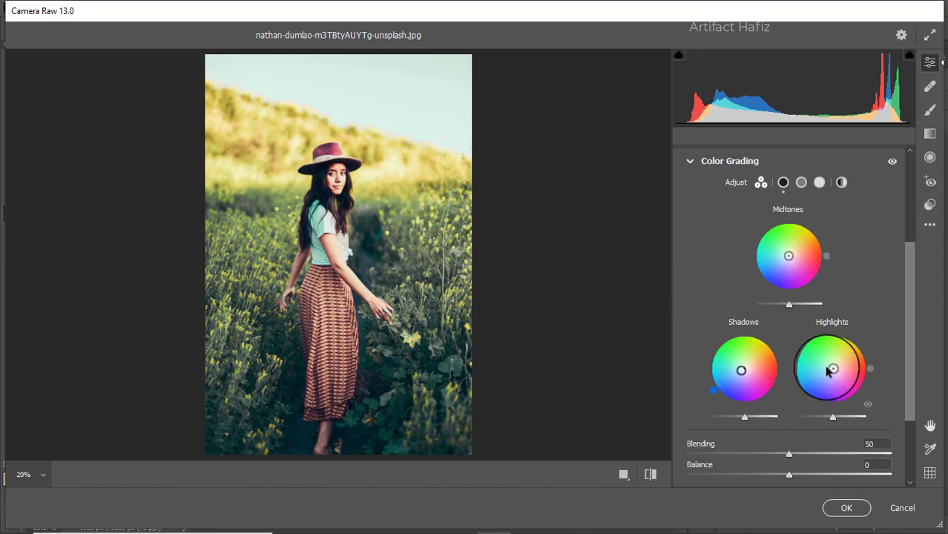
drag(831, 367, 789, 253)
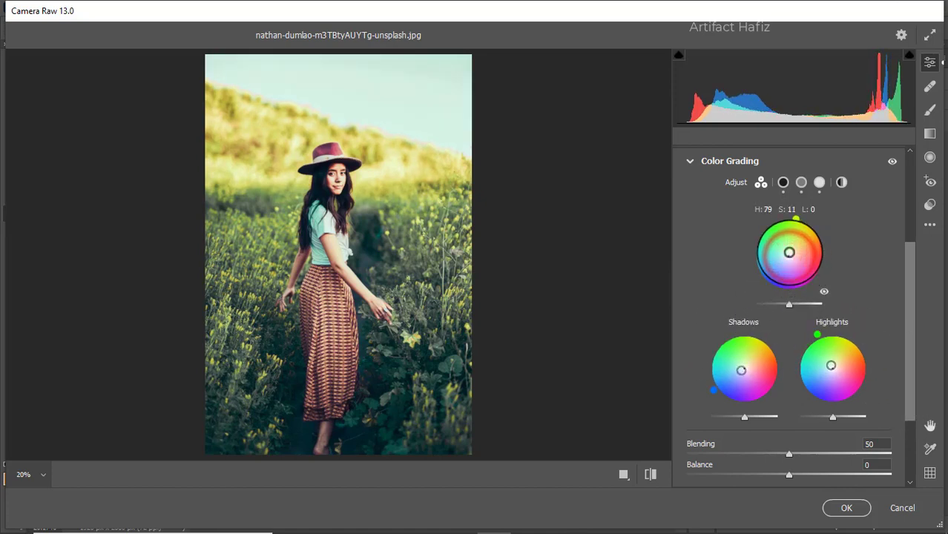
drag(795, 219, 895, 226)
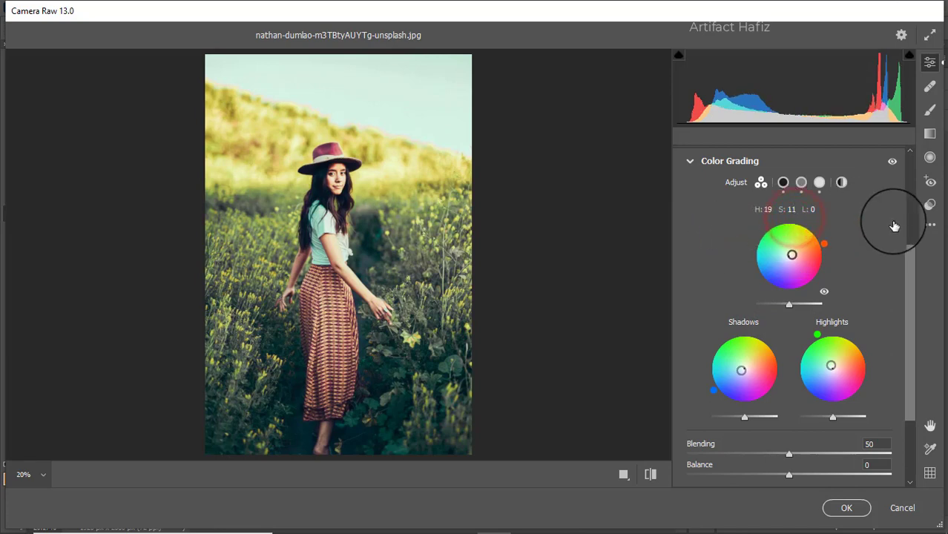
- Darken the photo's edges by setting Vignetting to -19 in the Effects adjustments
scroll(842, 291, down, 2)
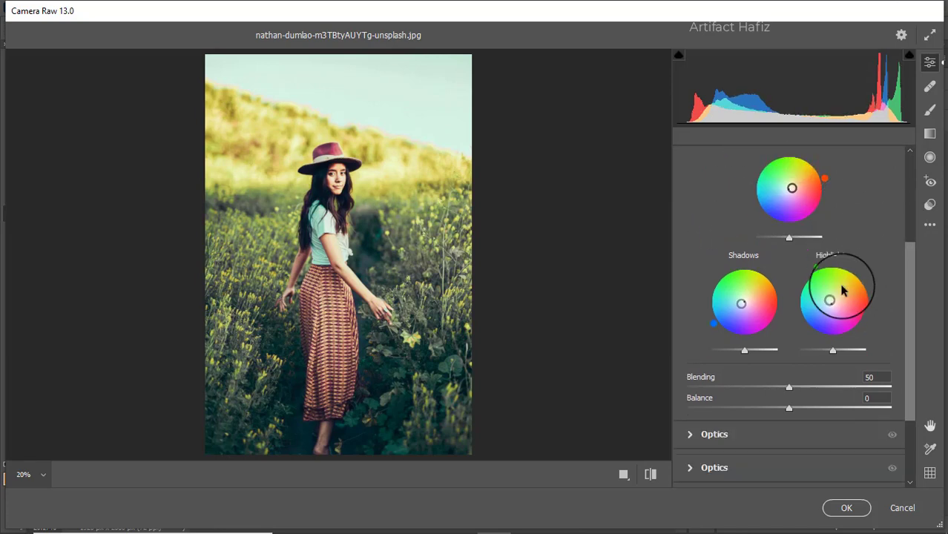
scroll(816, 296, down, 2)
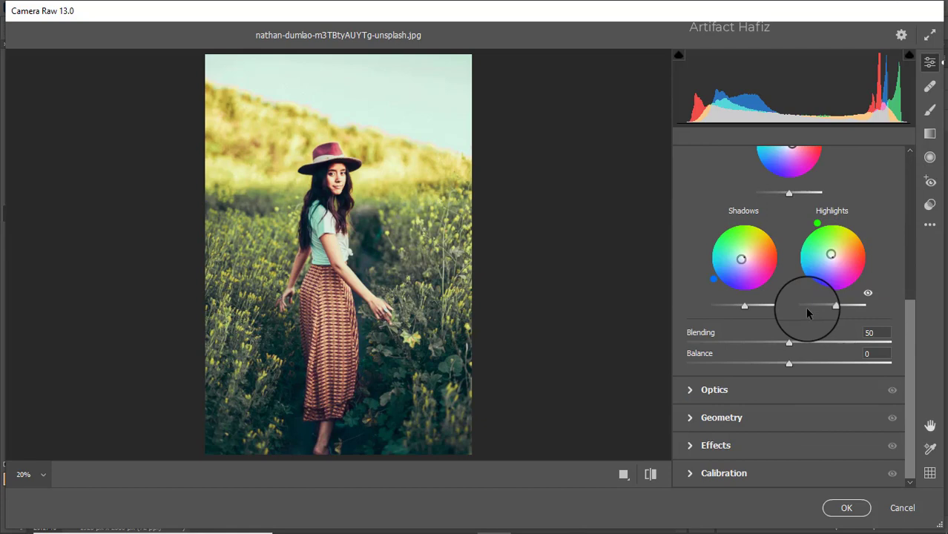
click(741, 443)
mouse_move(791, 335)
mouse_down()
mouse_move(751, 339)
mouse_move(774, 341)
mouse_up()
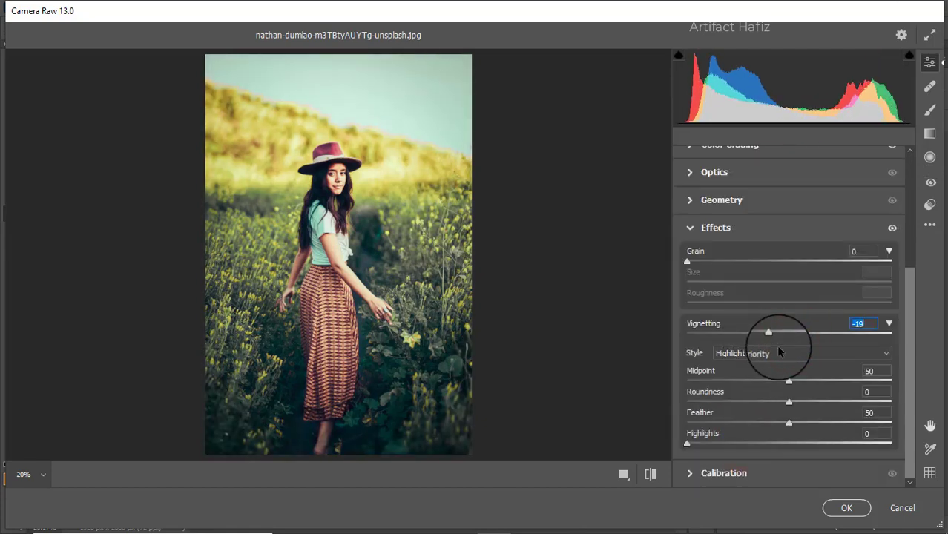
- Calibrate the primaries' saturation to Green +33, Red -31 and Blue -6
click(742, 475)
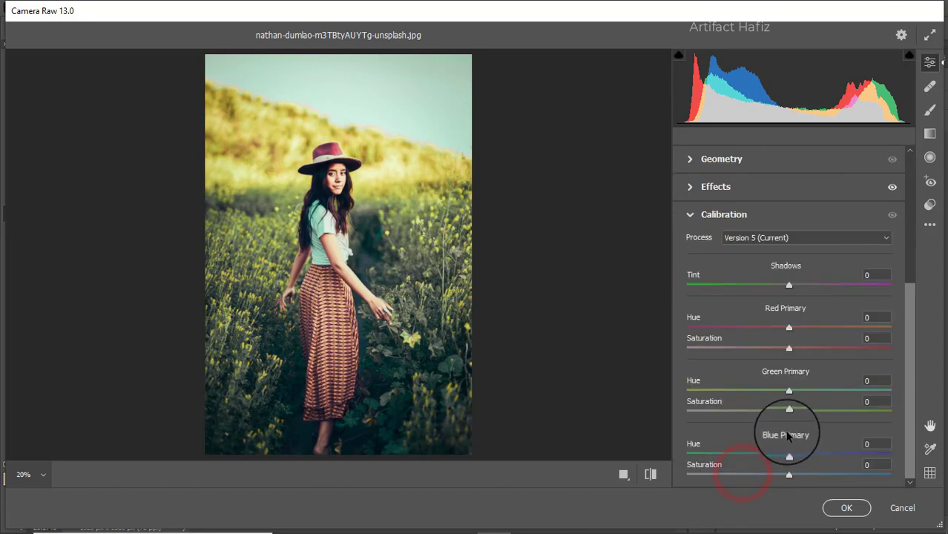
drag(789, 413, 824, 413)
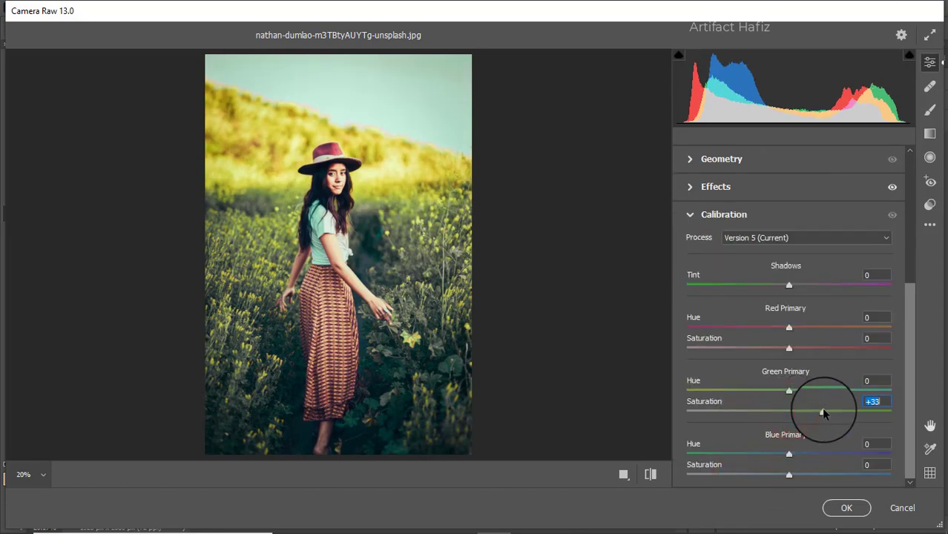
drag(790, 348, 757, 349)
drag(788, 477, 783, 479)
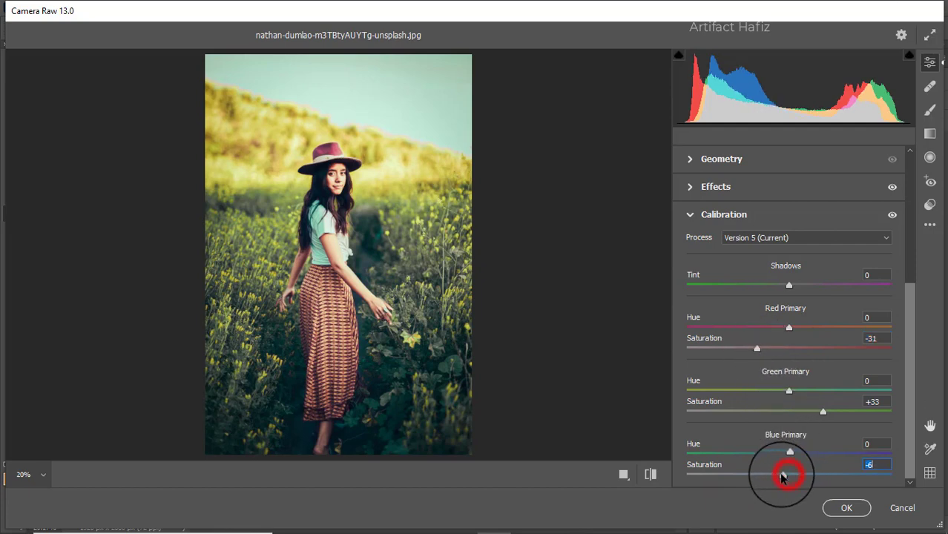
- Add a Graduated Filter from the top of the sky to the woman's shoulder, set Exposure -1.60 and tilt it along the hillside
click(929, 134)
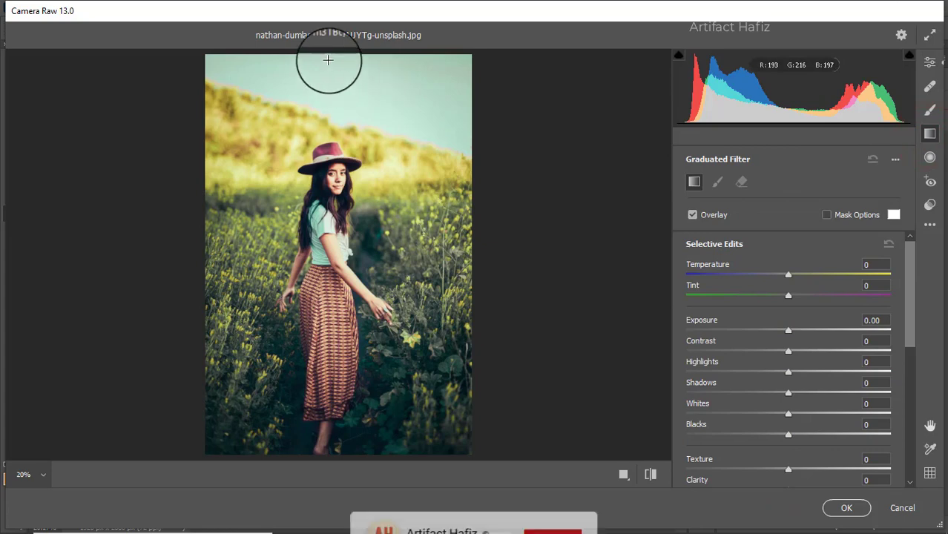
drag(329, 61, 329, 194)
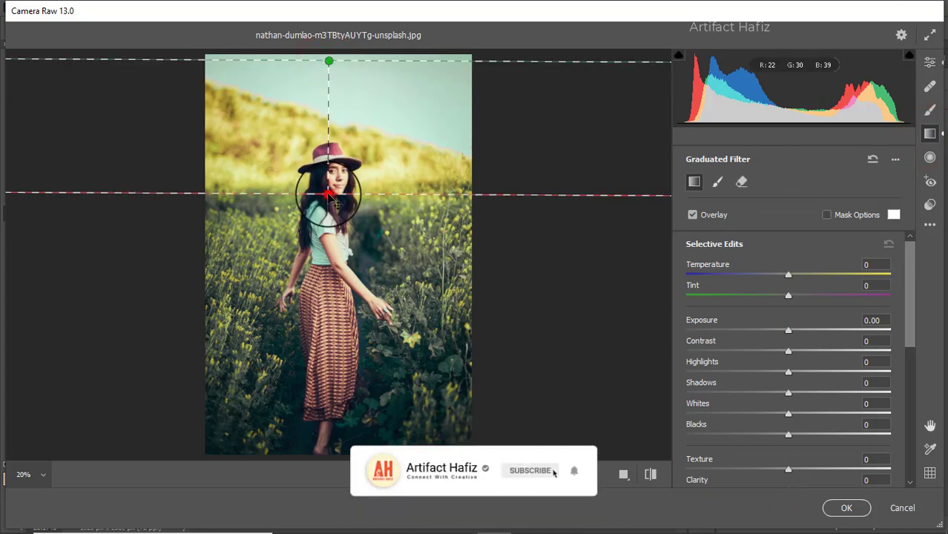
drag(788, 329, 747, 335)
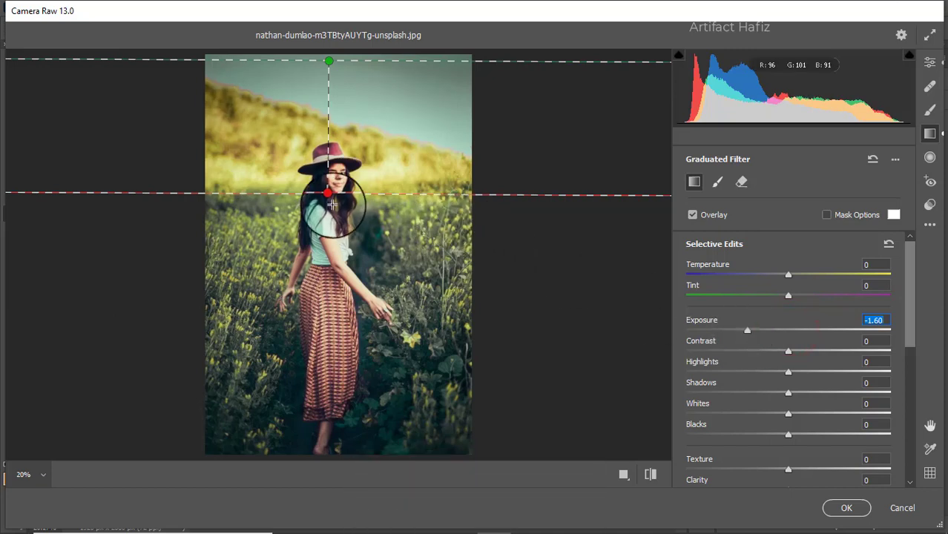
mouse_move(337, 206)
mouse_down()
mouse_move(297, 207)
mouse_move(323, 216)
mouse_up()
- Set the sky's graduated filter to Saturation +24 and Temperature -12
scroll(777, 378, down, 6)
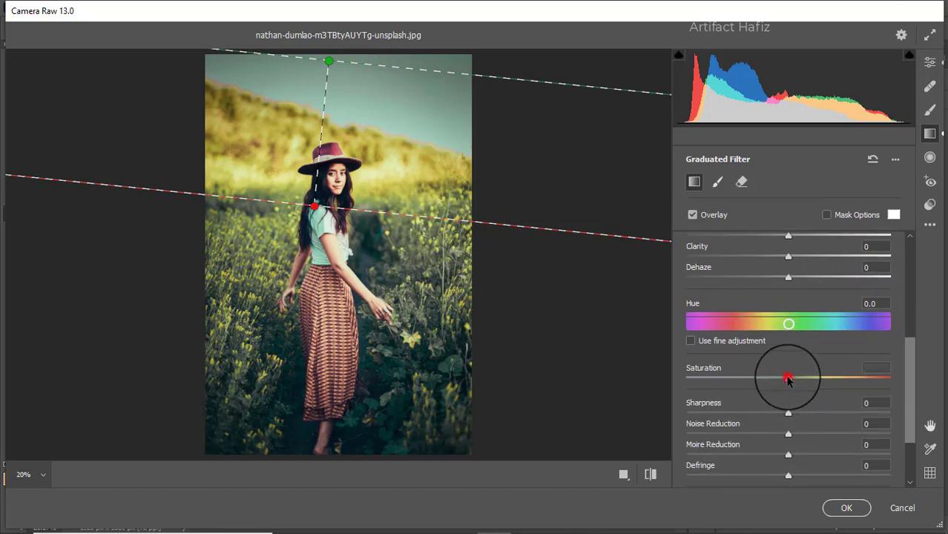
drag(788, 378, 726, 397)
mouse_move(807, 393)
mouse_down()
mouse_move(828, 389)
mouse_move(812, 386)
mouse_up()
scroll(818, 311, up, 5)
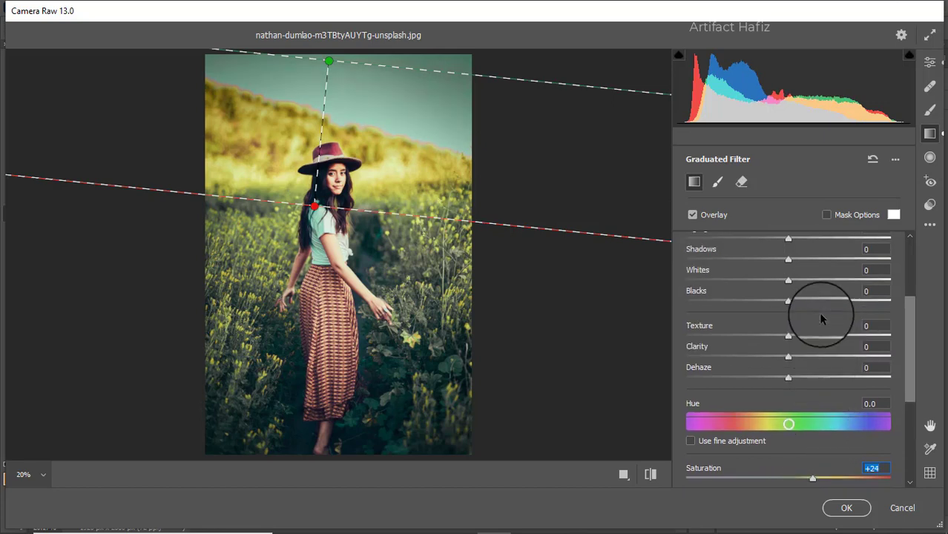
drag(789, 280, 771, 277)
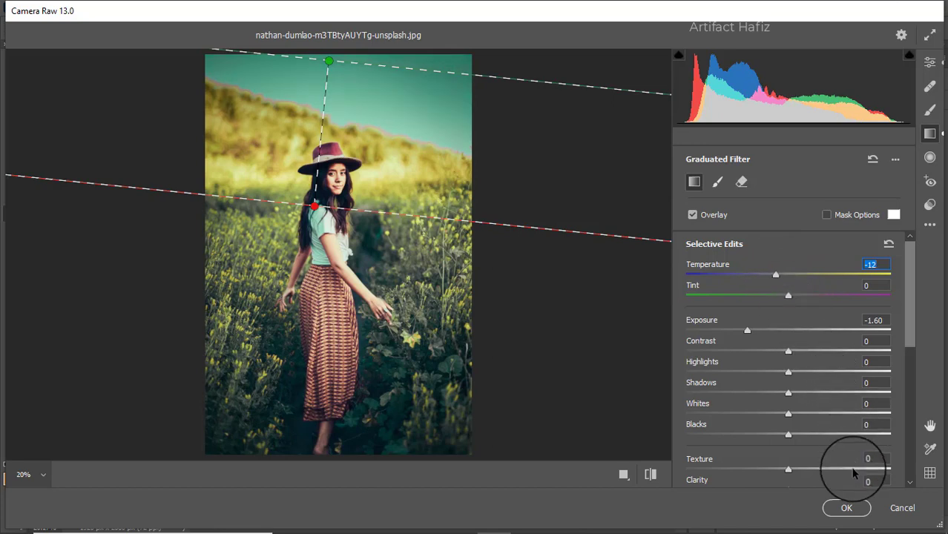
- Leave the Graduated Filter, compare the photo before and after side by side, and apply the Camera Raw edits to the layer
click(930, 63)
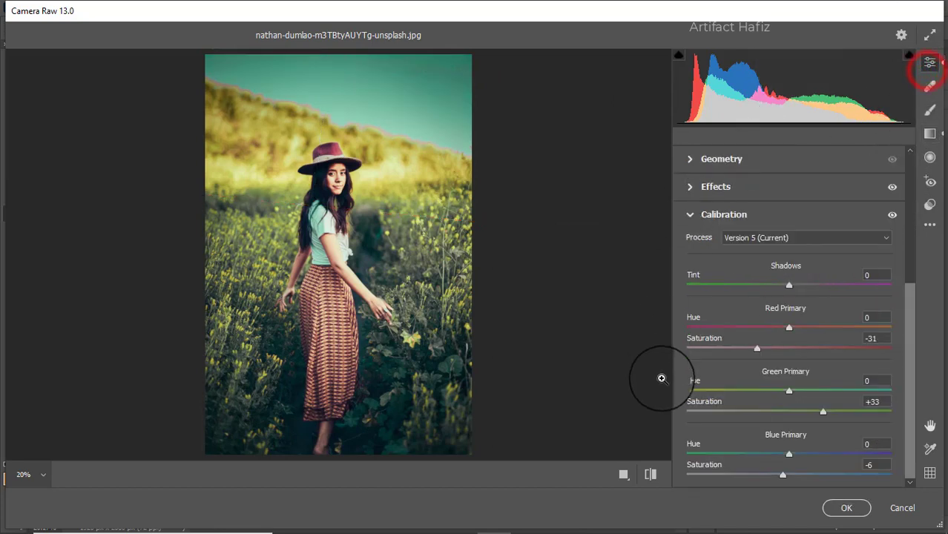
click(624, 474)
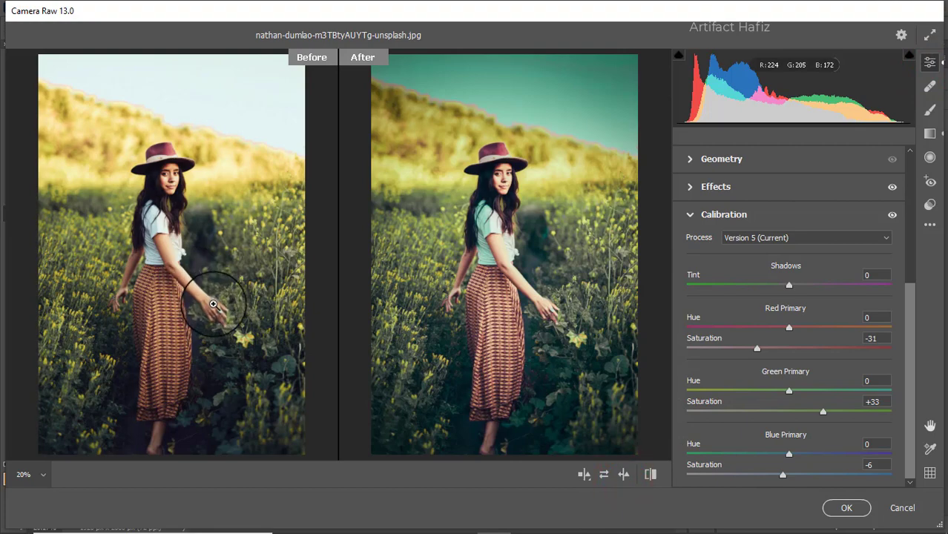
click(845, 508)
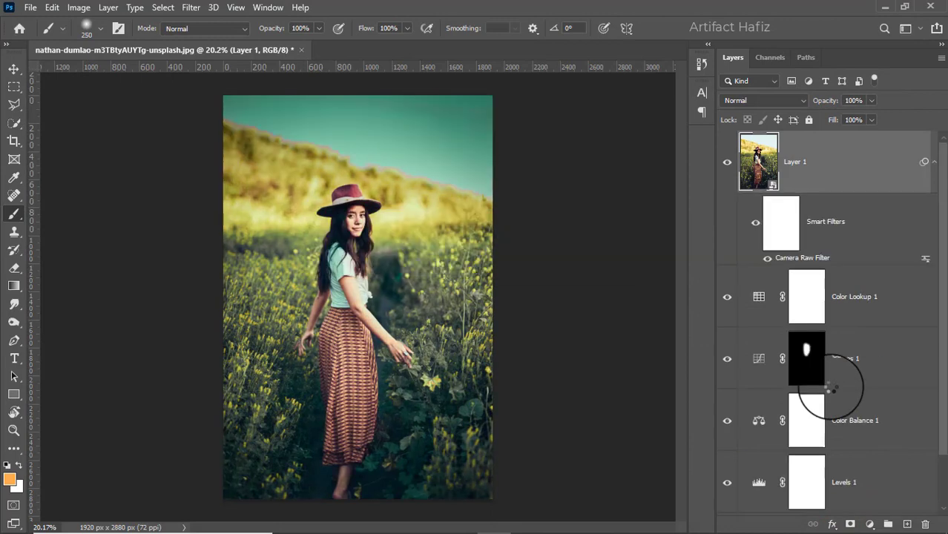
- Compare the original photo with the finished grade by hiding and restoring every layer above Background
scroll(797, 393, down, 3)
scroll(724, 478, up, 2)
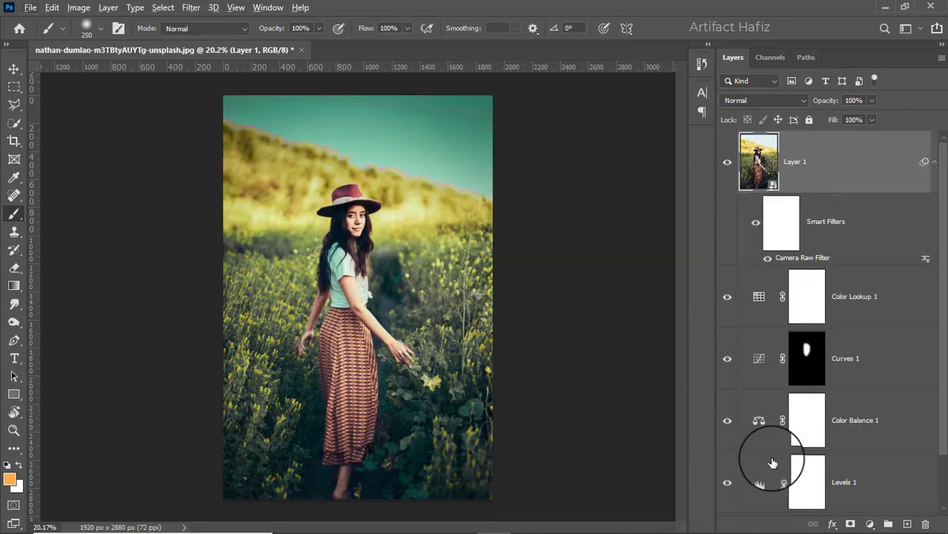
scroll(779, 453, down, 2)
scroll(764, 460, up, 2)
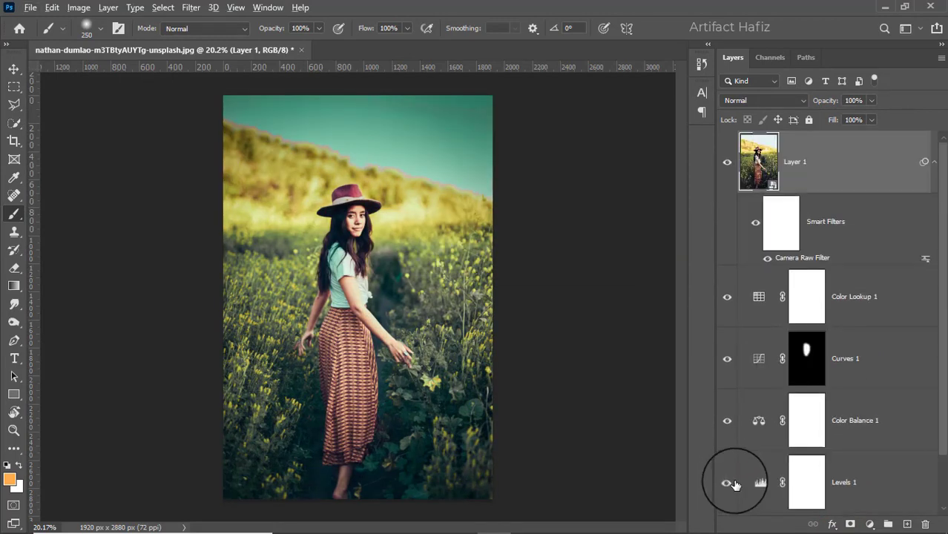
scroll(731, 486, down, 2)
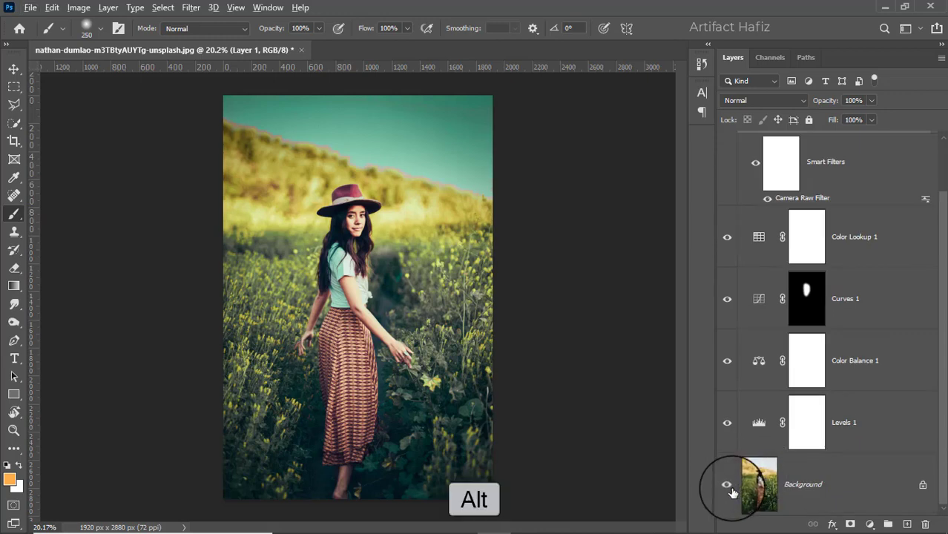
alt+click(728, 486)
alt+click(728, 486)
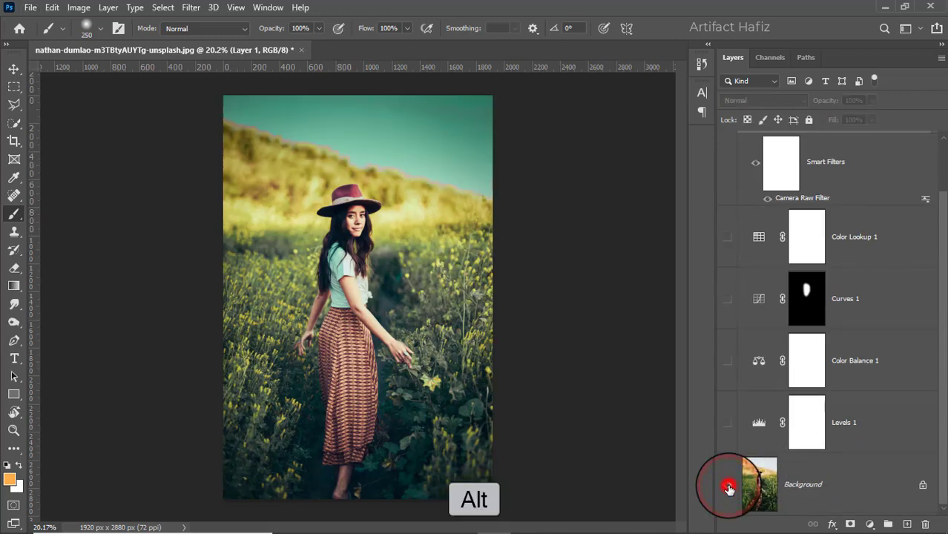
alt+click(728, 486)
alt+click(728, 486)
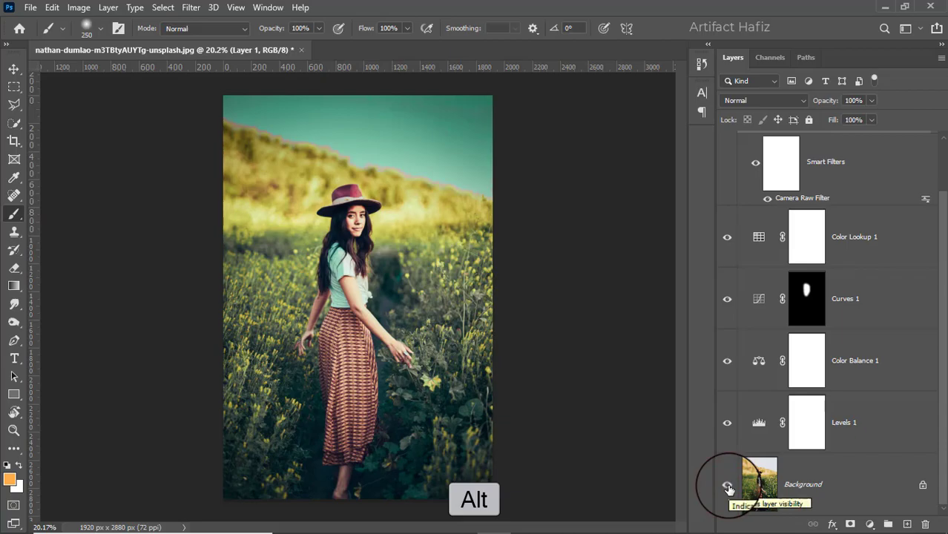